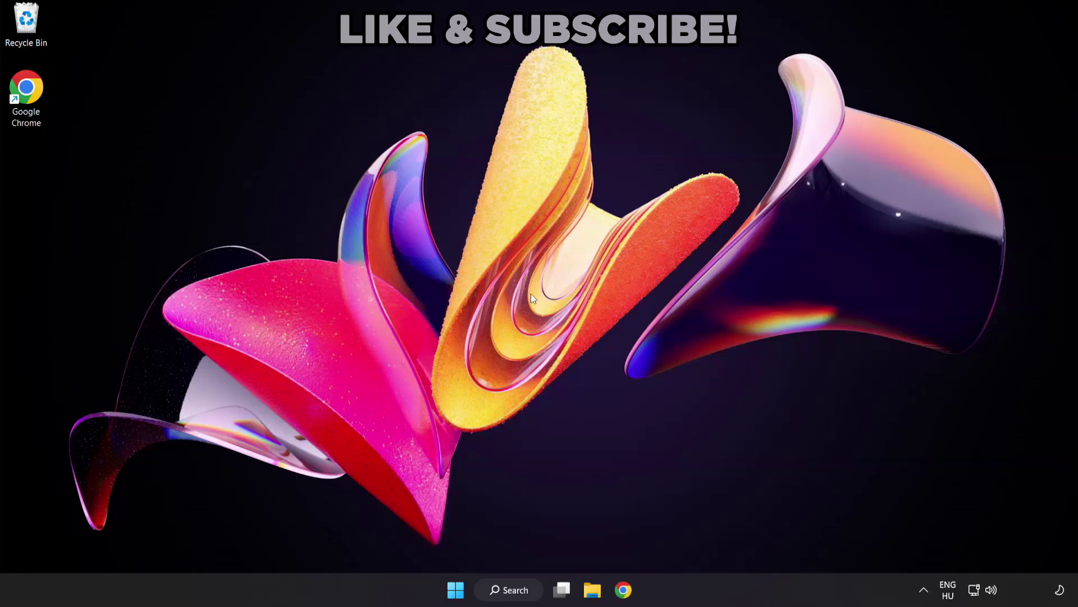
Search for 'device manager' and open Device Manager from the results
left_click(521, 593)
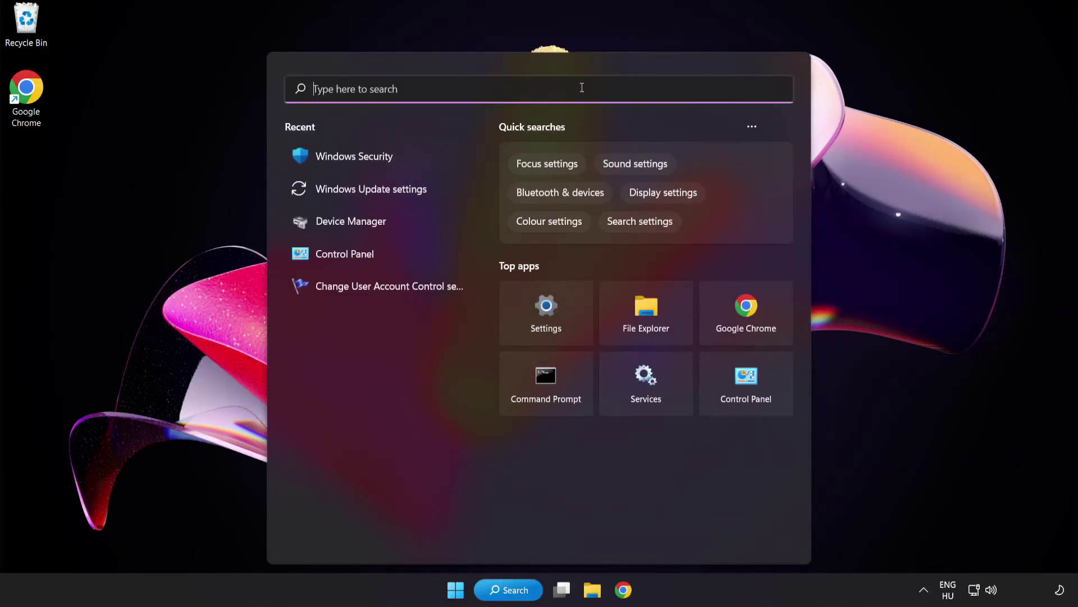
type("device manag")
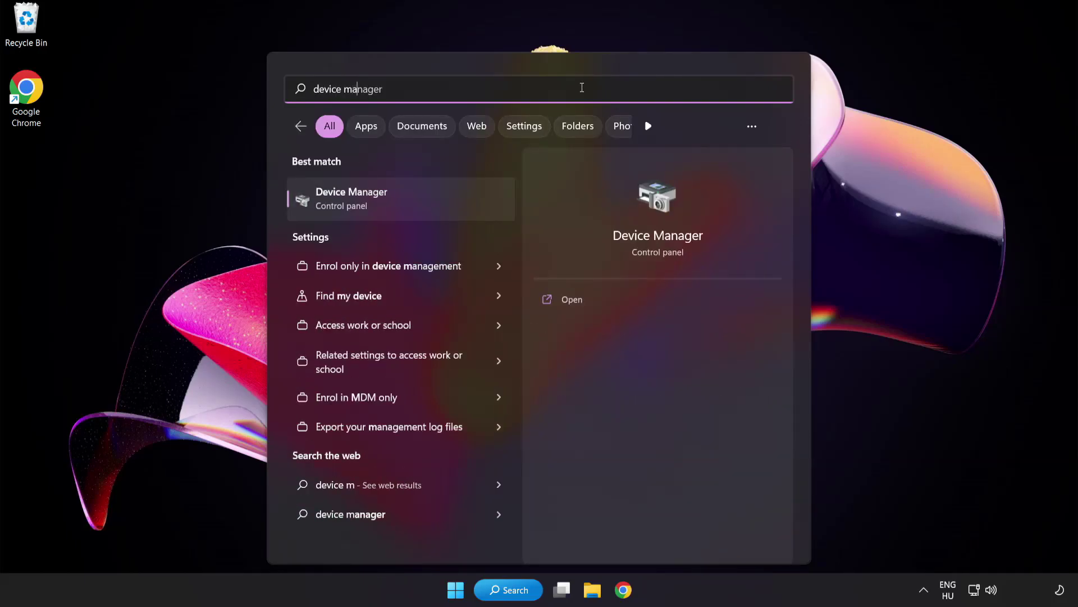
type("er")
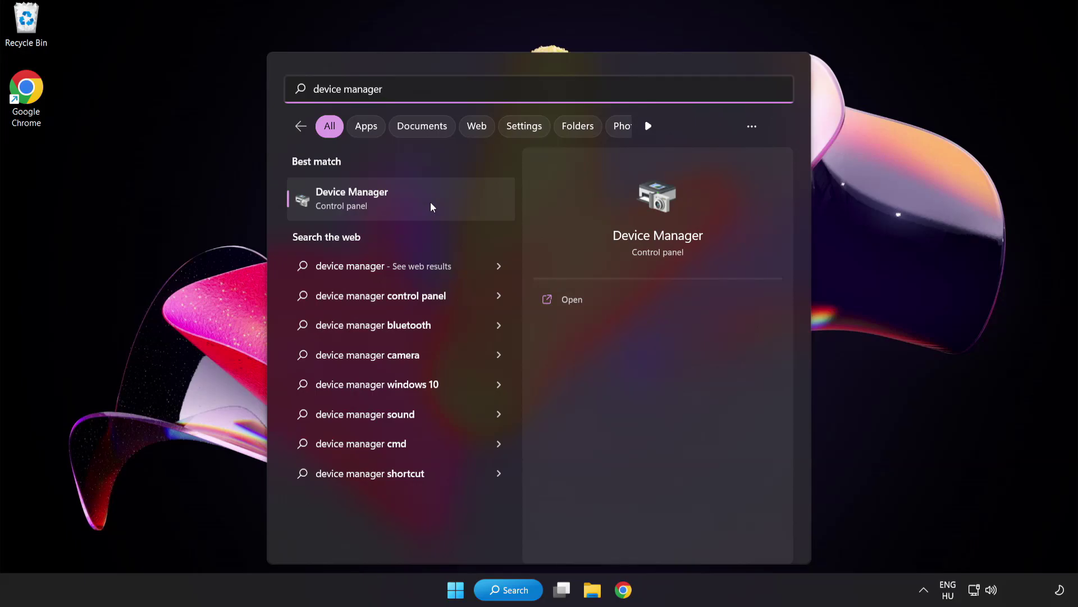
left_click(431, 203)
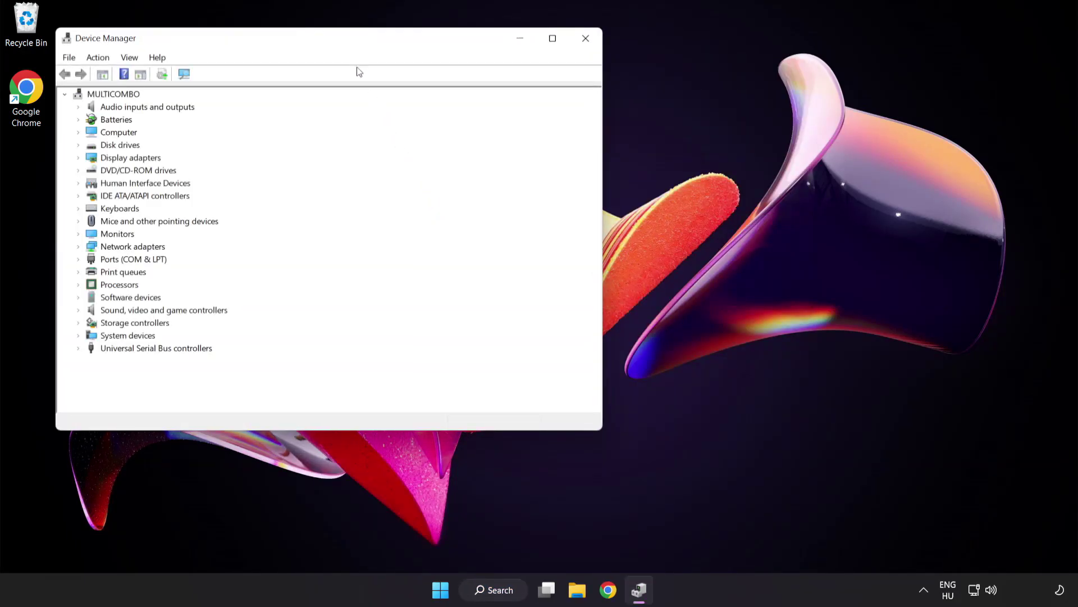
Search automatically for a VMware SVGA 3D display driver; the best driver is already installed
left_click_drag(345, 41, 528, 111)
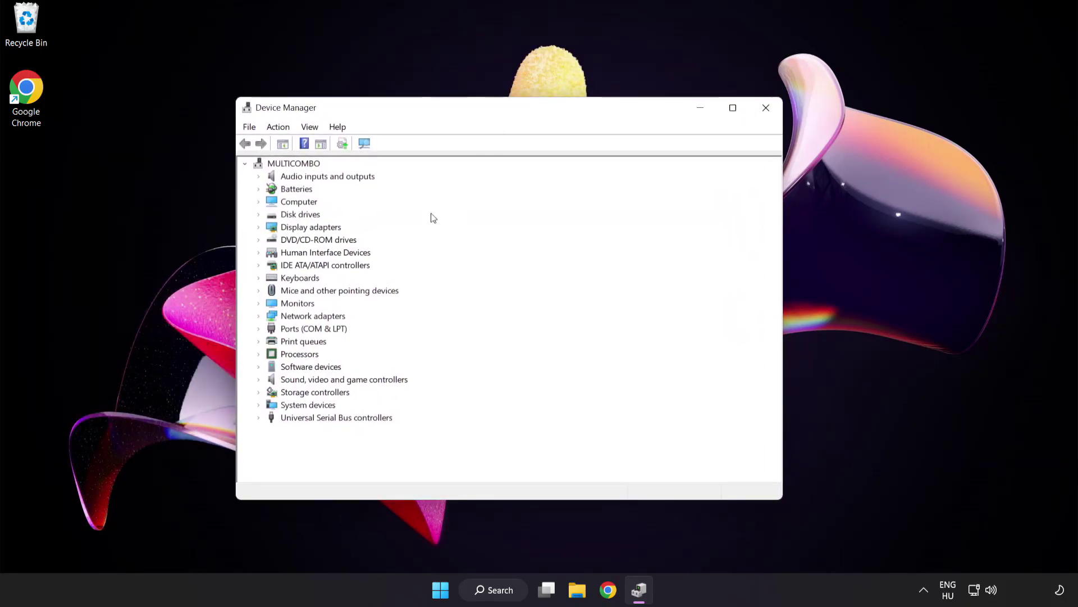
left_click(306, 228)
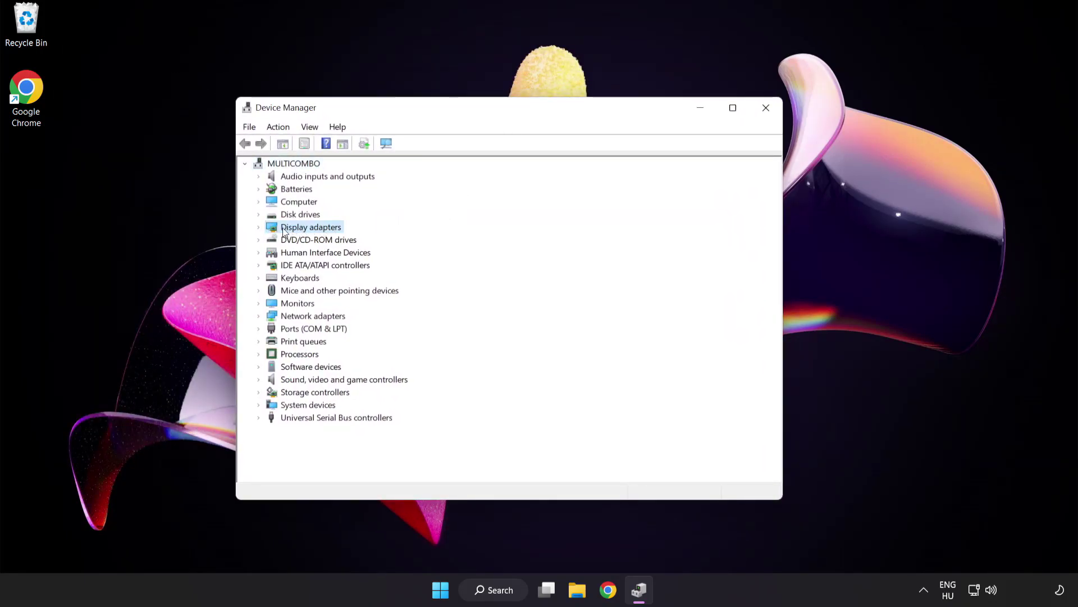
left_click(259, 228)
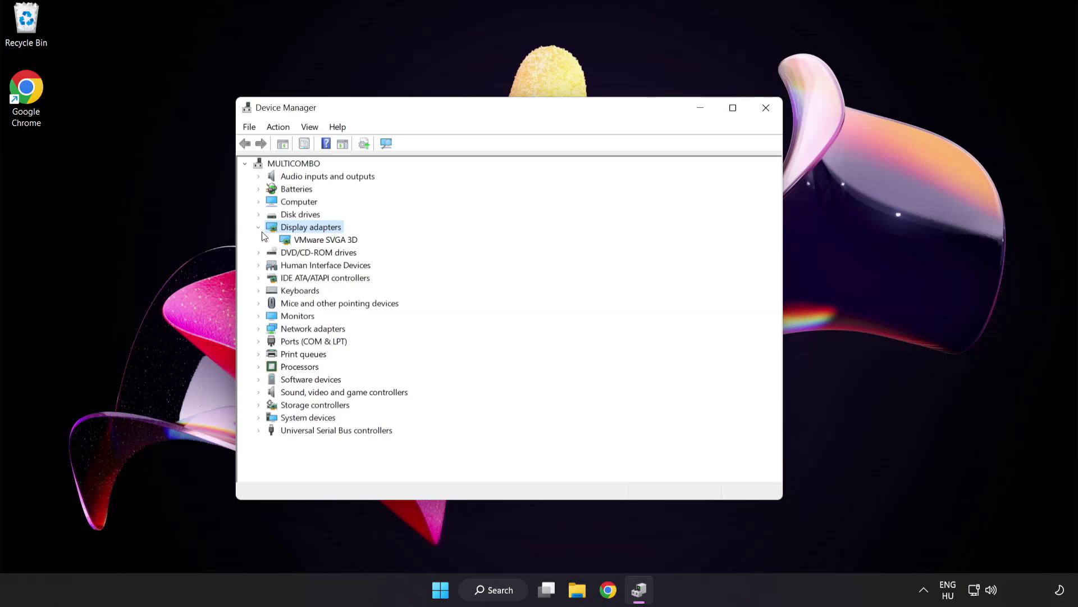
left_click(301, 242)
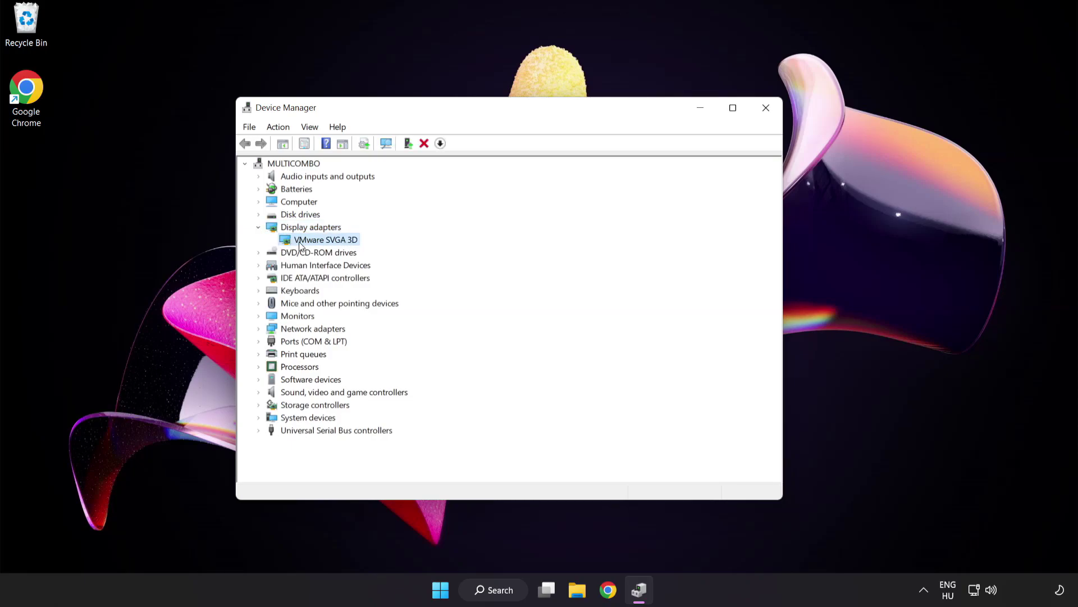
right_click(317, 240)
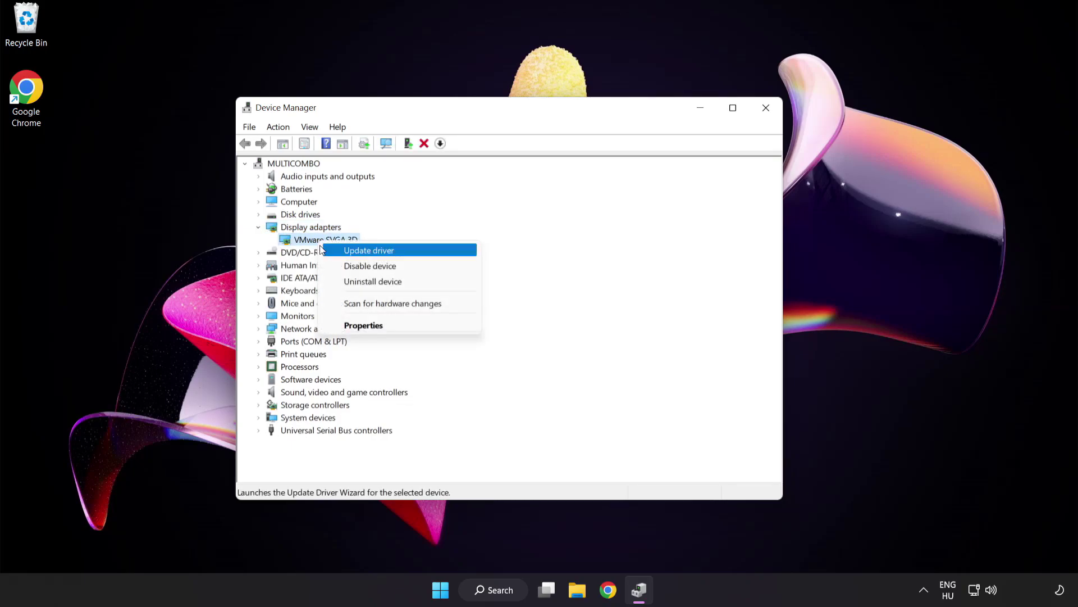
left_click(418, 252)
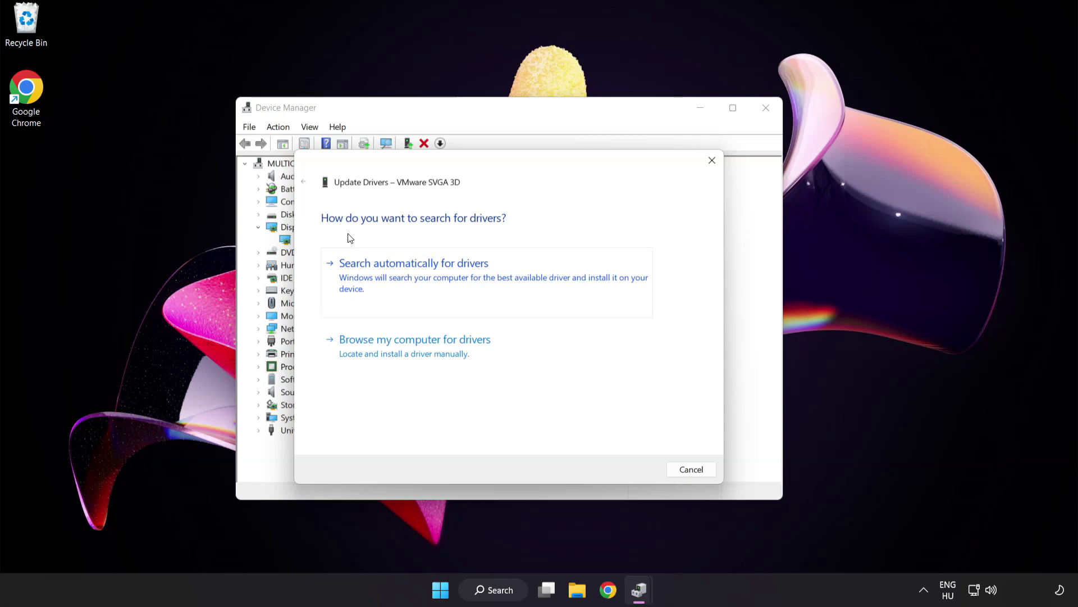
left_click(470, 277)
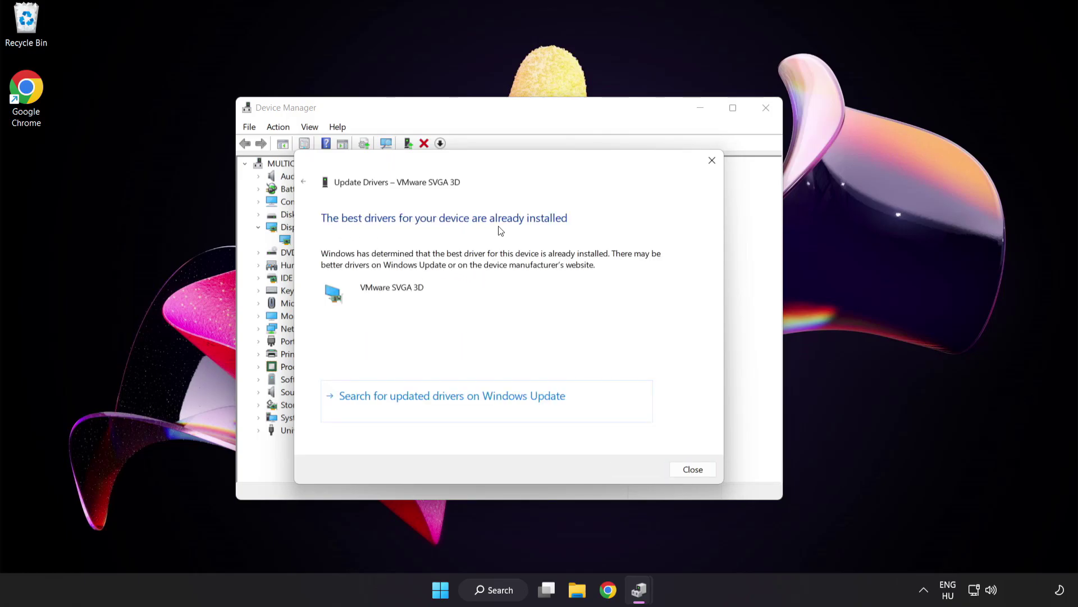
left_click(692, 471)
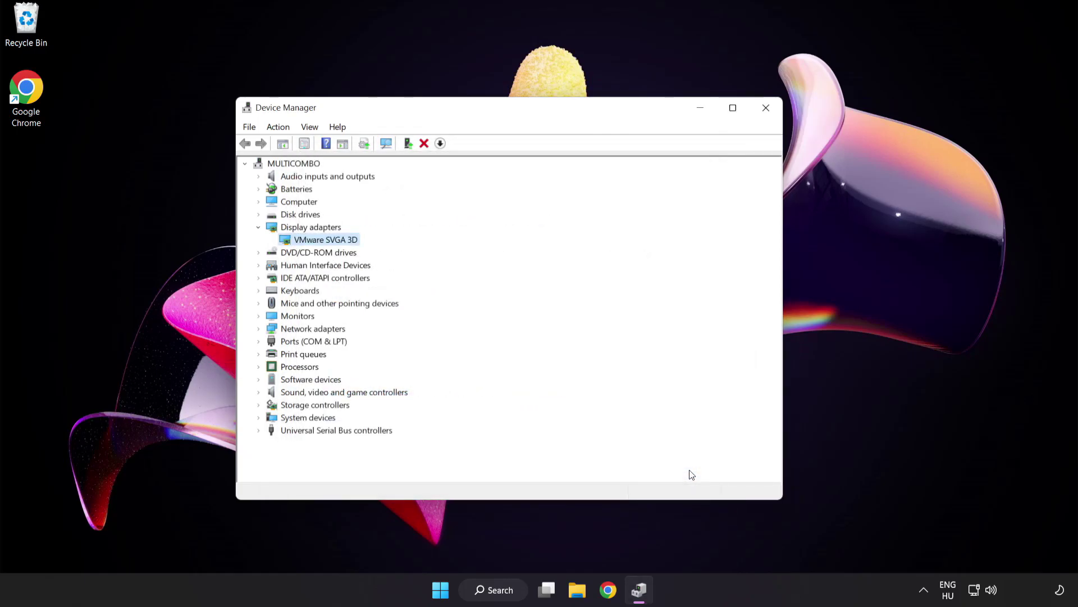
Close Device Manager and run a fresh Windows Update check, which reports the PC up to date
left_click(765, 108)
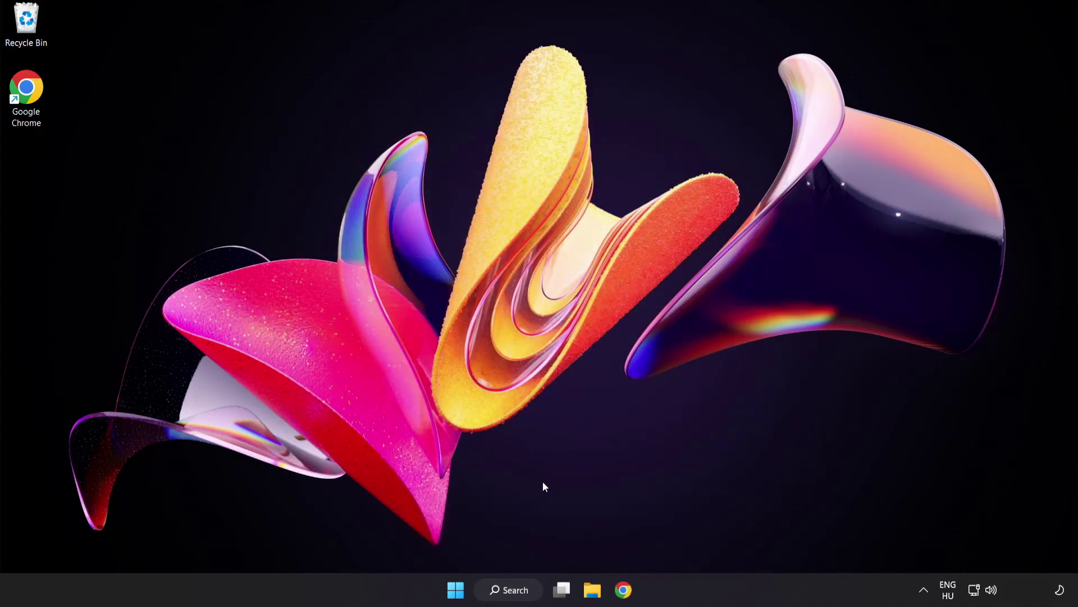
left_click(522, 595)
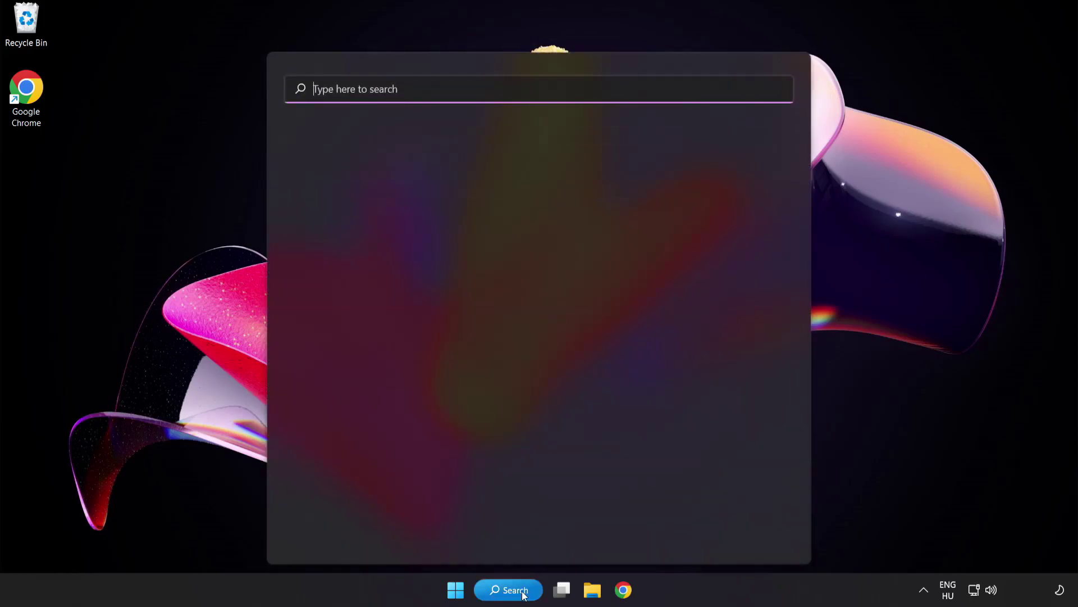
type("update")
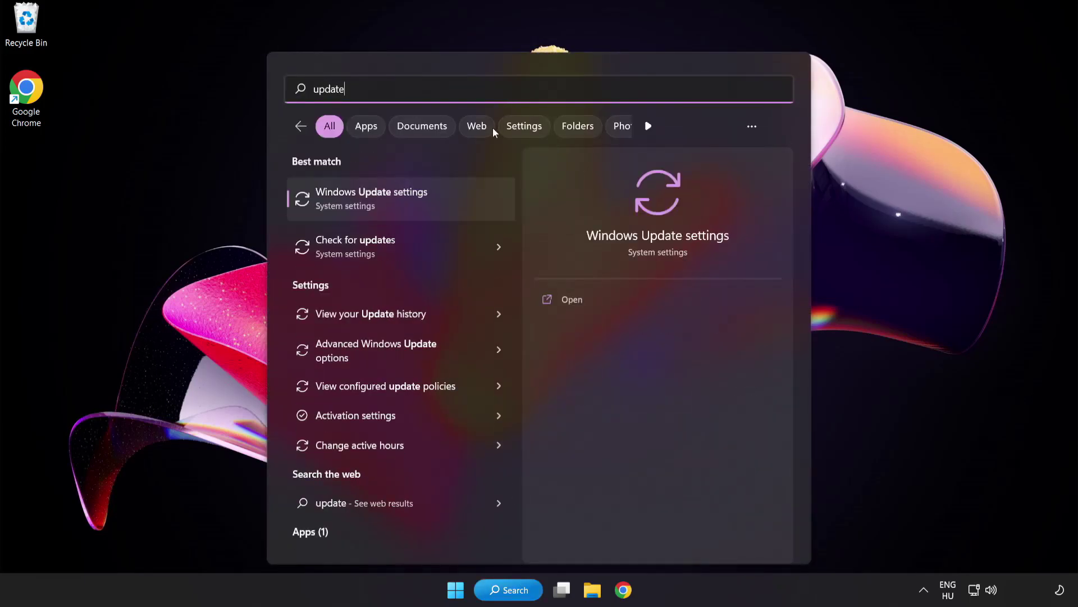
left_click(412, 208)
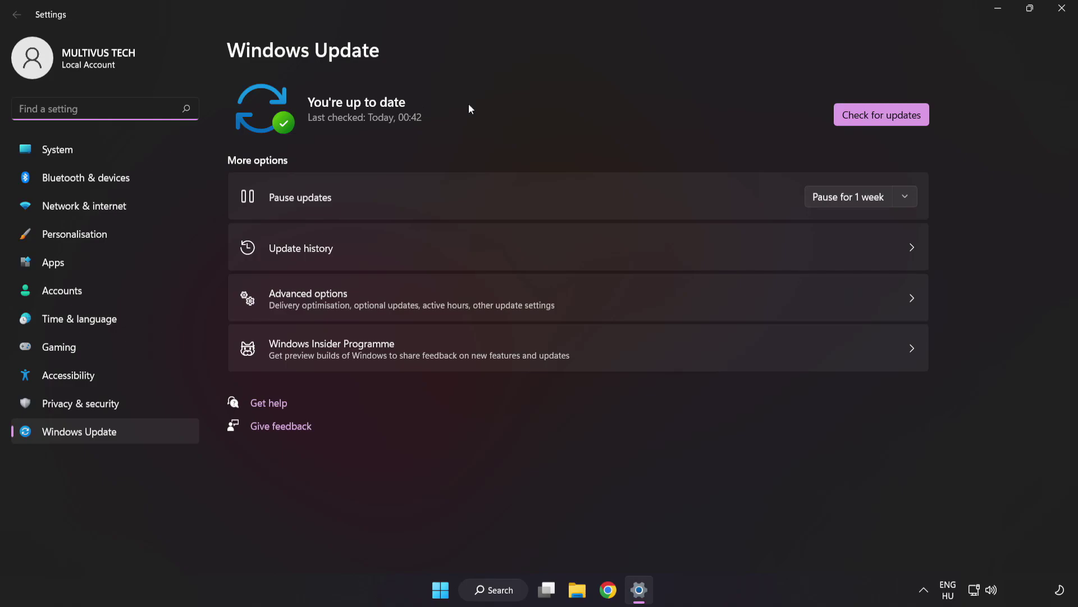
left_click(878, 121)
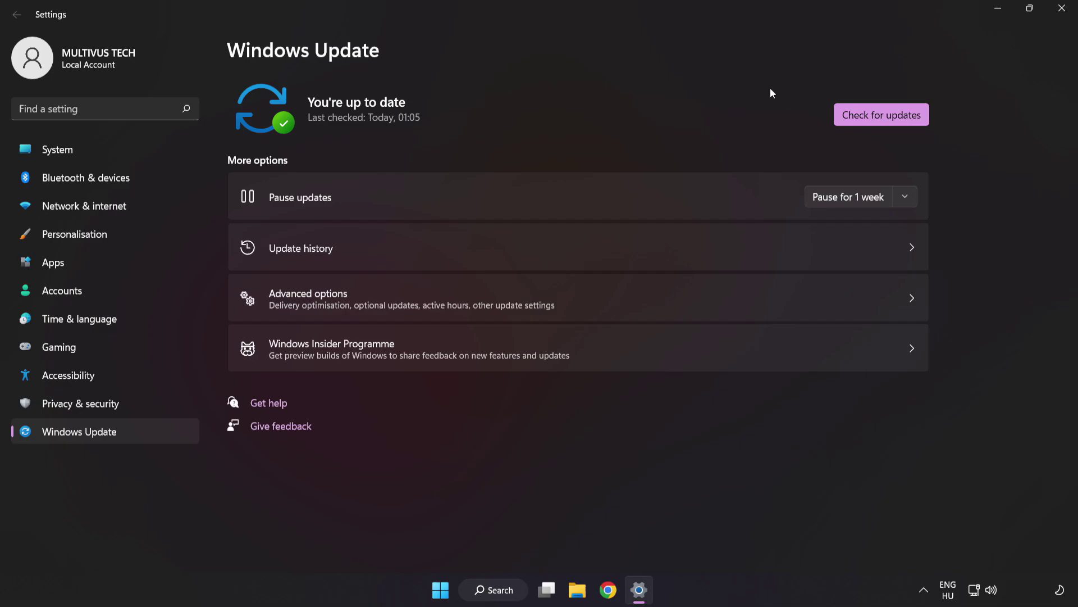
Bring up the Compatibility settings of the YOUR NOT WORKING APP shortcut's properties
left_click(1061, 15)
left_click(73, 113)
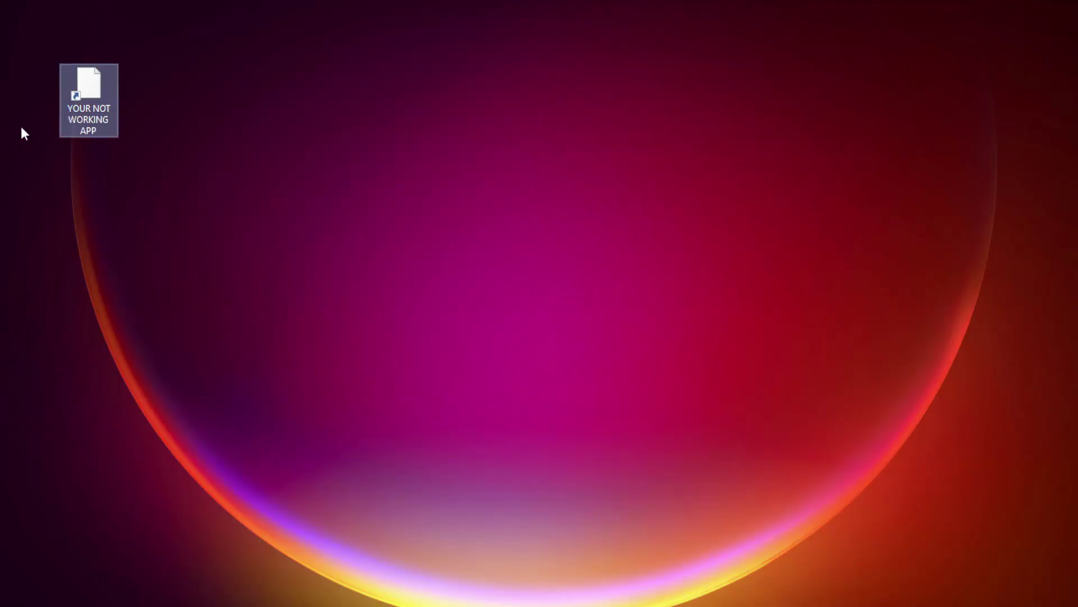
right_click(87, 80)
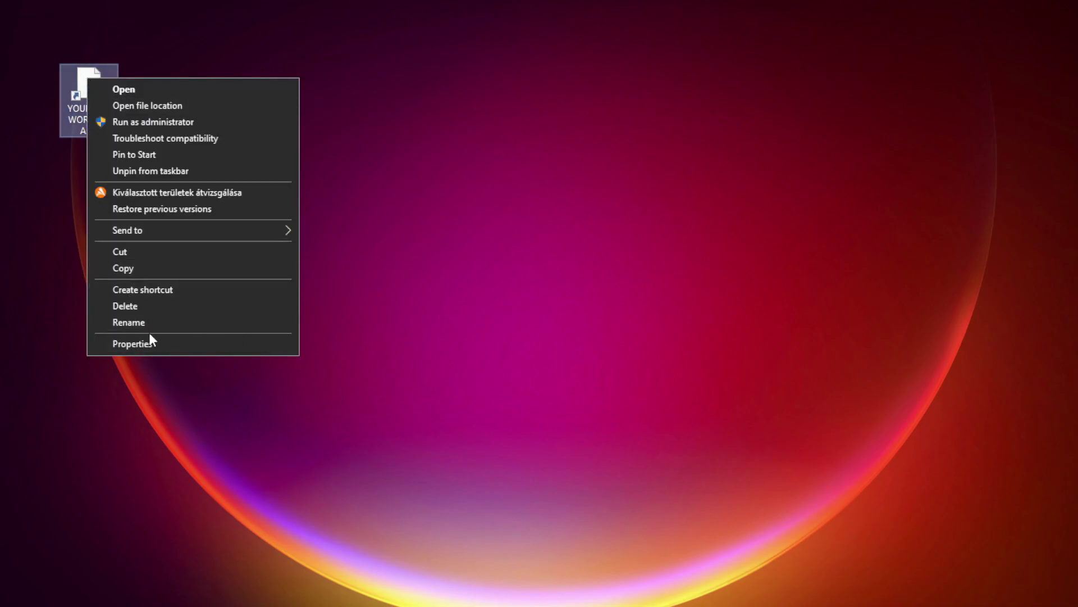
left_click(217, 345)
left_click_drag(234, 92, 547, 120)
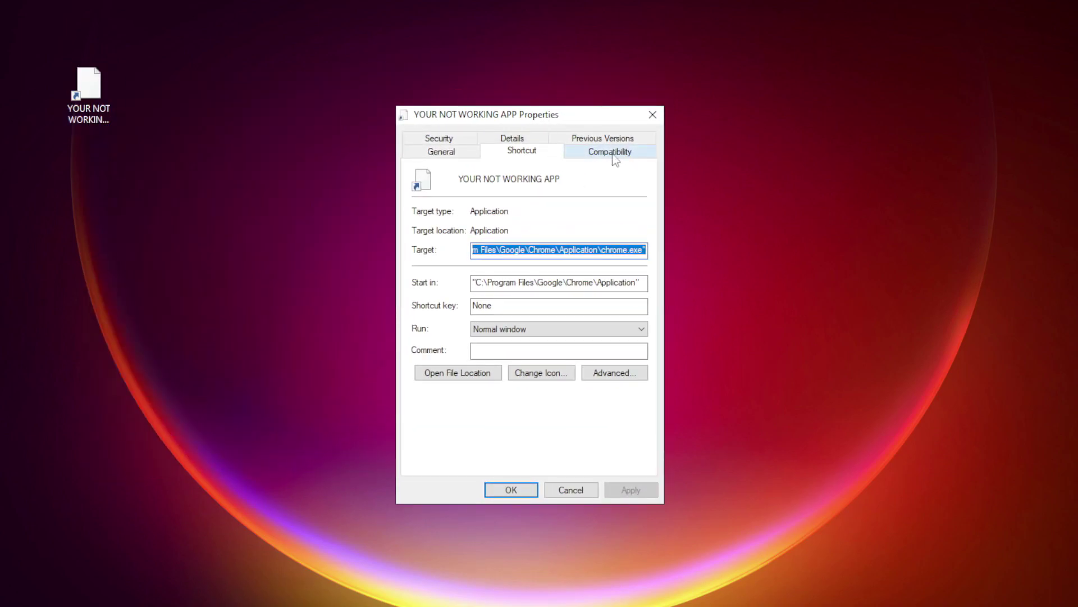
left_click(632, 156)
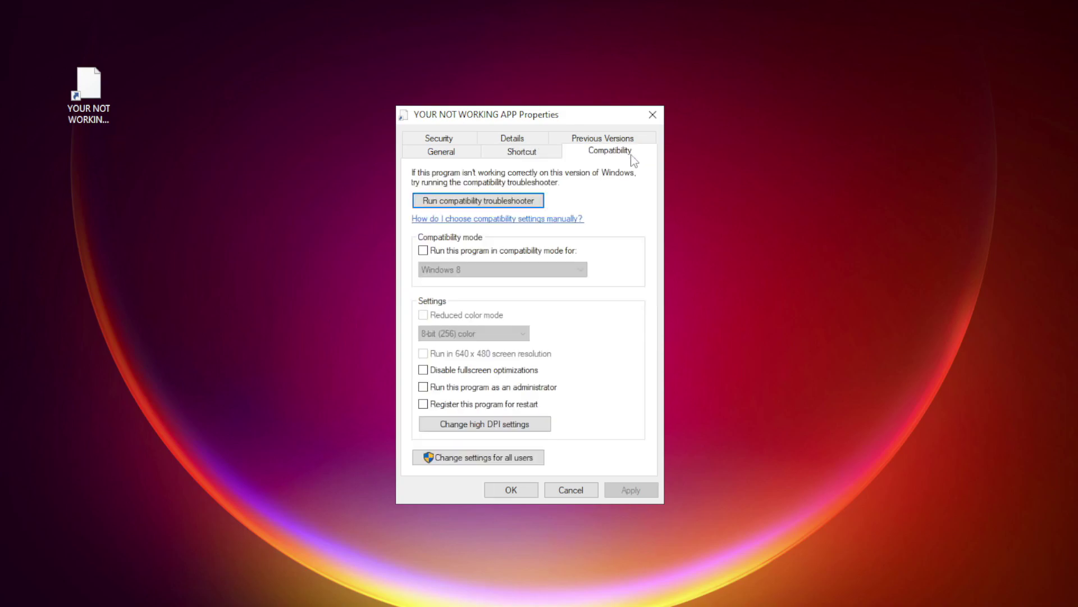
Set Windows 8 compatibility mode, disable fullscreen optimizations, run as administrator, and apply
left_click(439, 251)
left_click(480, 270)
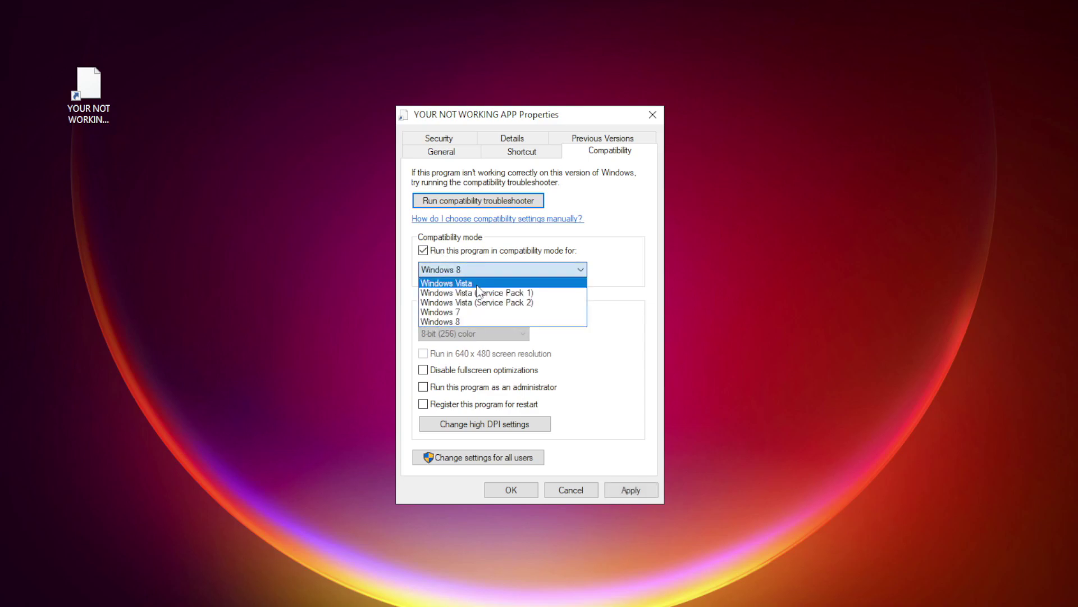
left_click(470, 321)
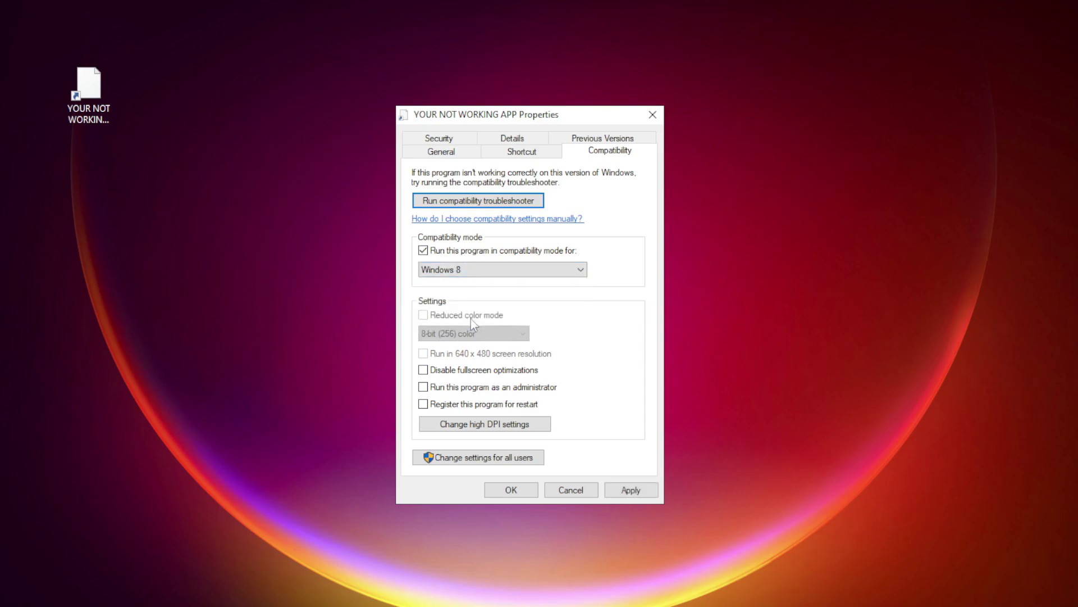
left_click(473, 378)
left_click(458, 390)
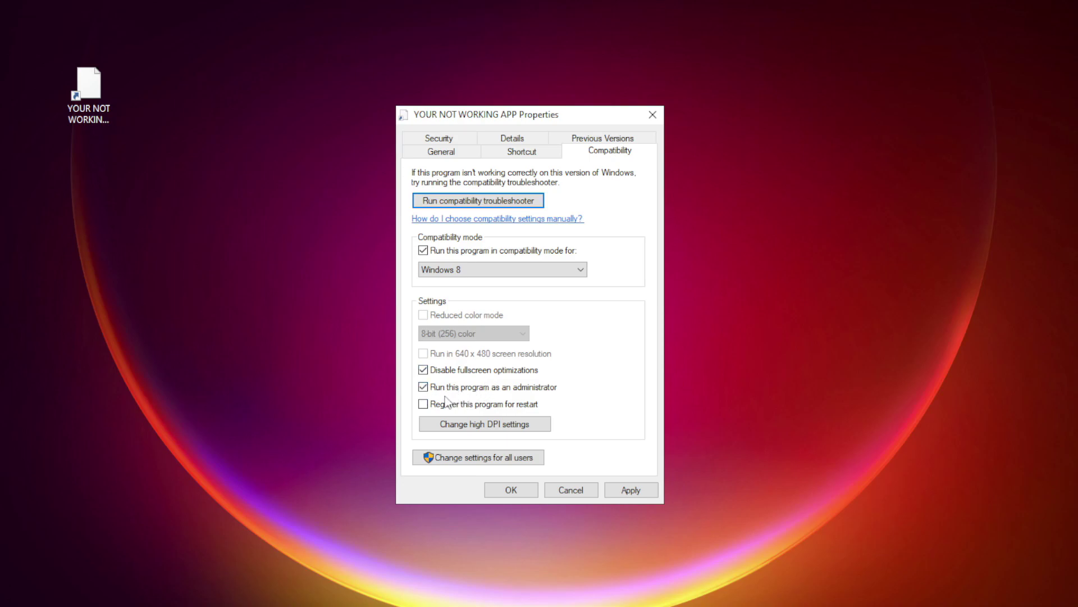
left_click(631, 491)
left_click(513, 490)
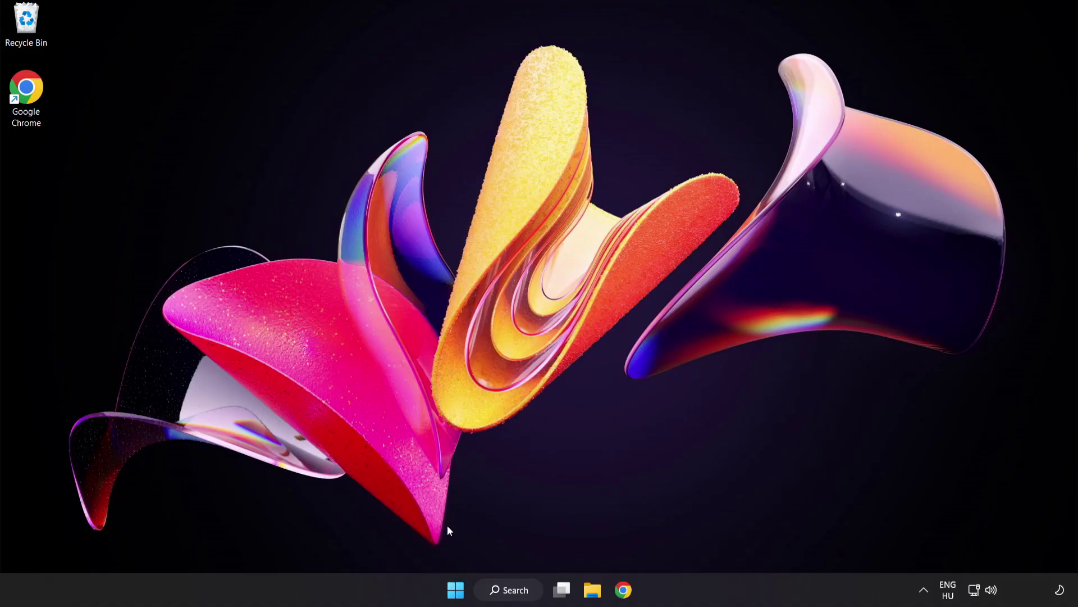
Launch Task Manager from the Start button's quick menu and show its startup apps list
right_click(458, 591)
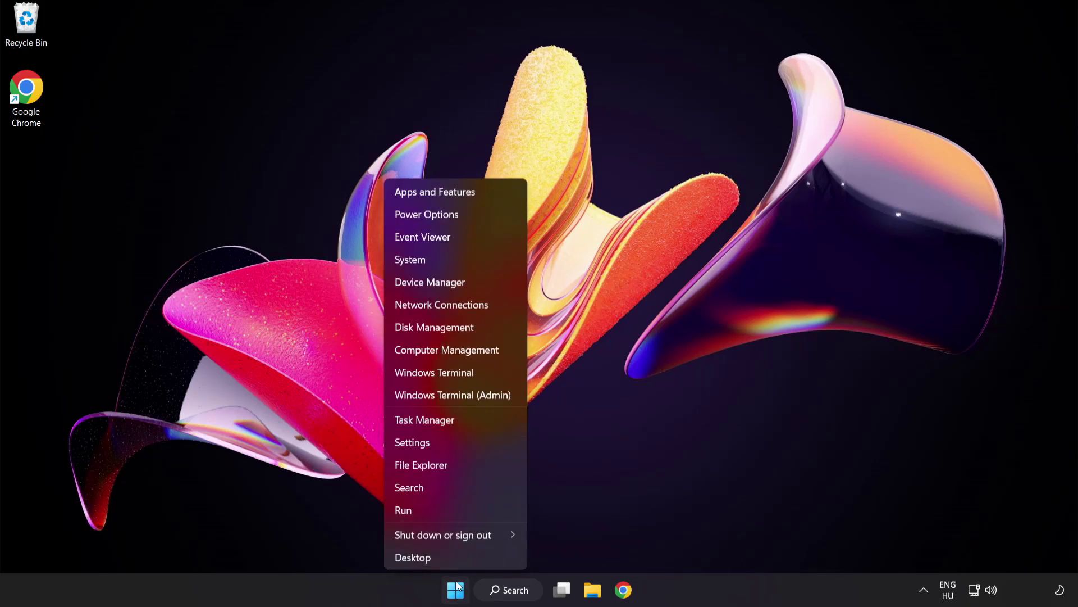
left_click(466, 422)
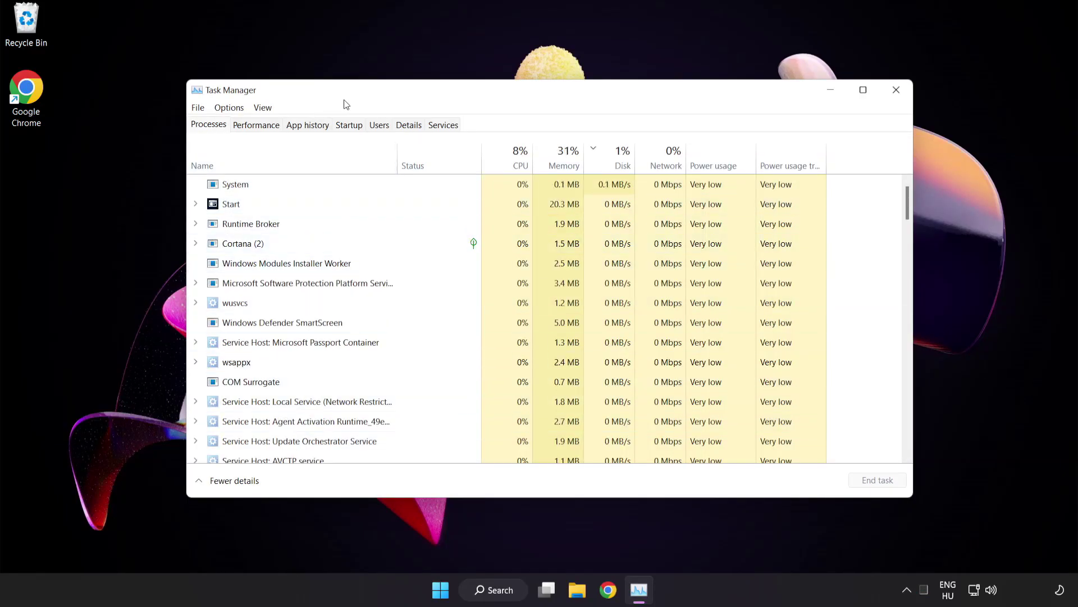
left_click(350, 125)
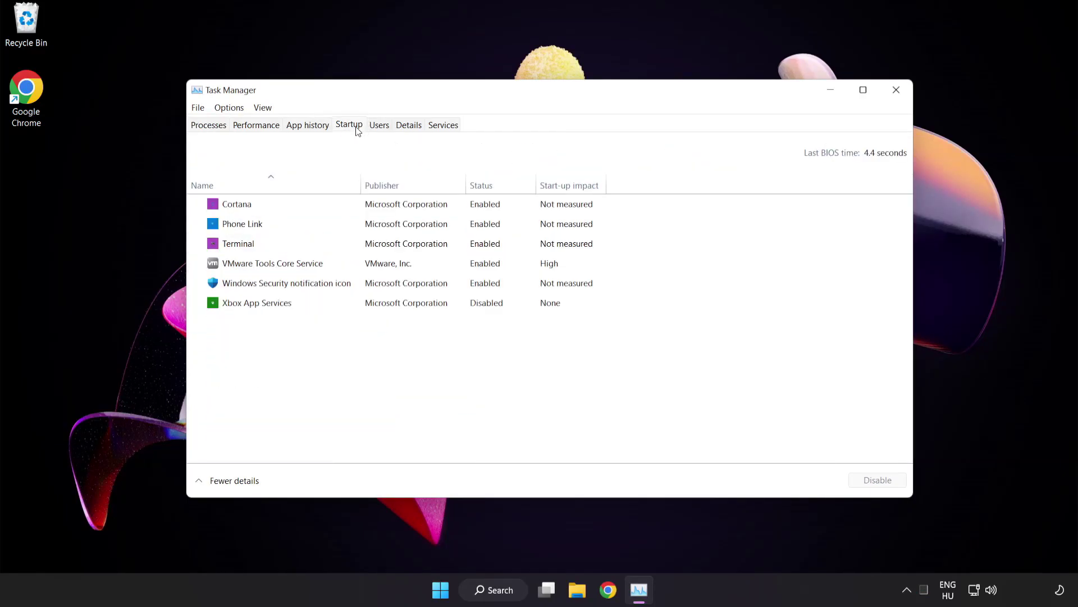
Disable Cortana, Phone Link, Terminal and Windows Security notification icon at startup, then close Task Manager
left_click(358, 210)
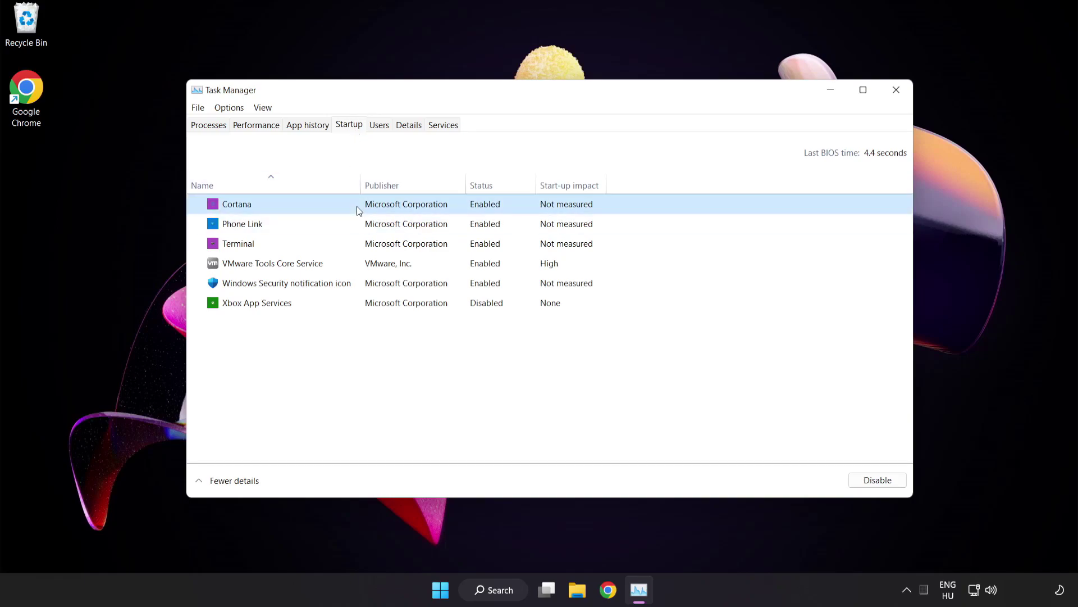
left_click(877, 480)
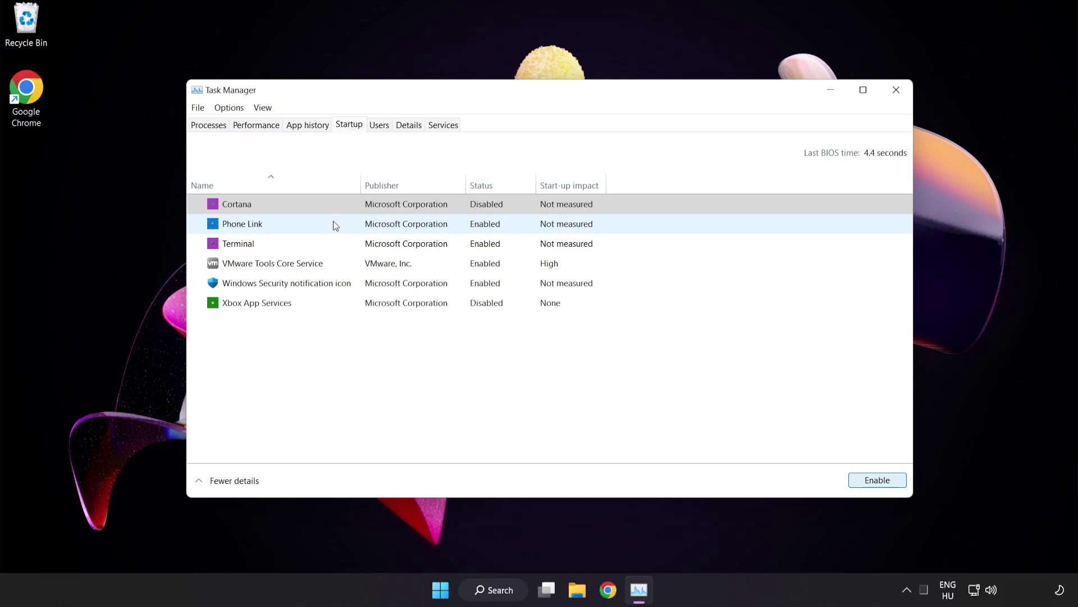
left_click(333, 222)
left_click(877, 482)
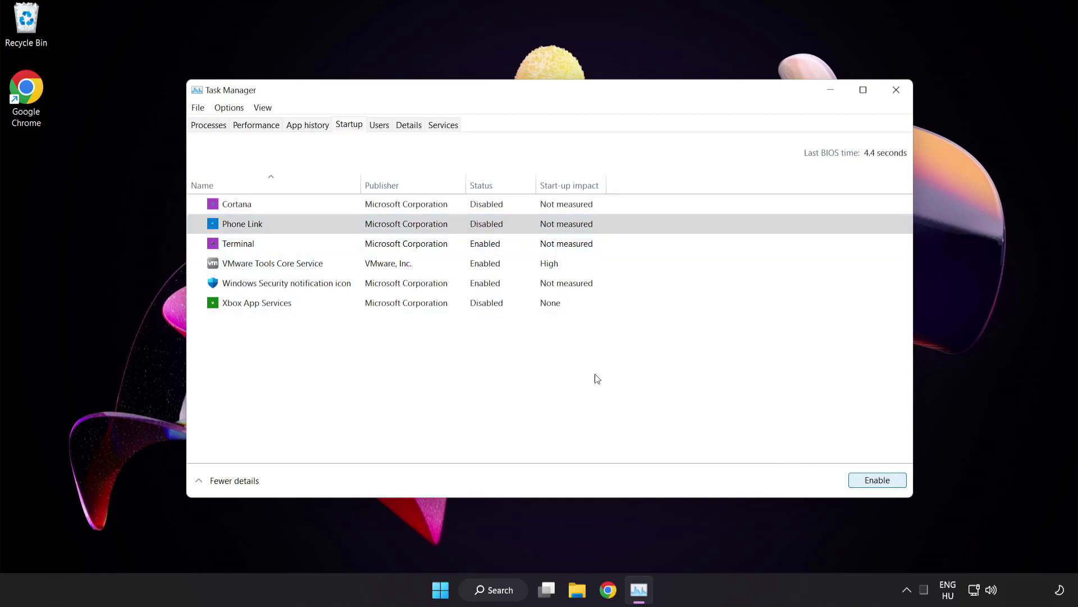
left_click(343, 249)
left_click(876, 480)
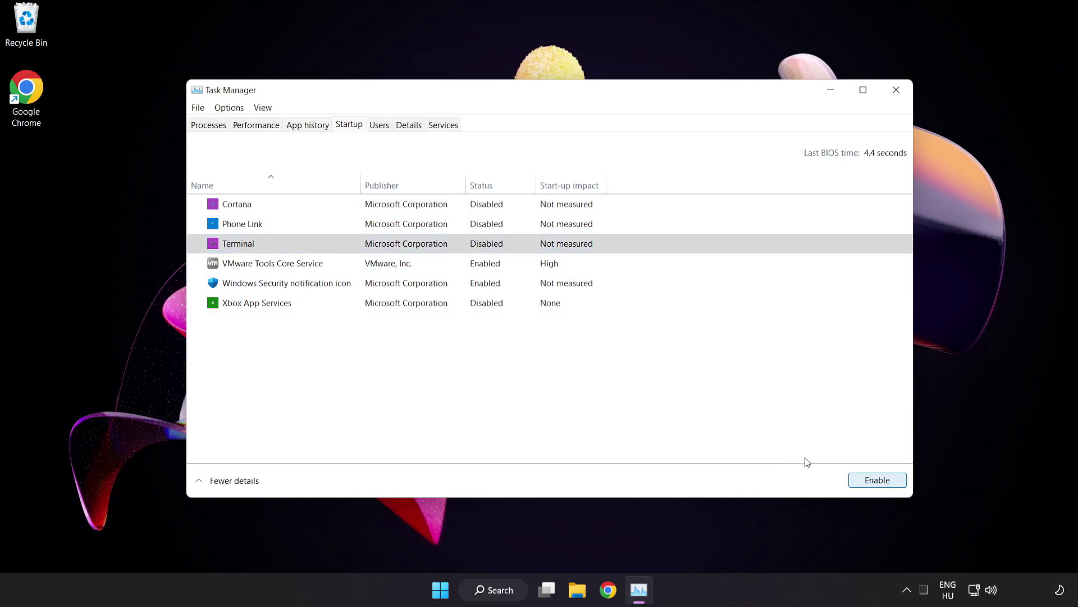
left_click(365, 286)
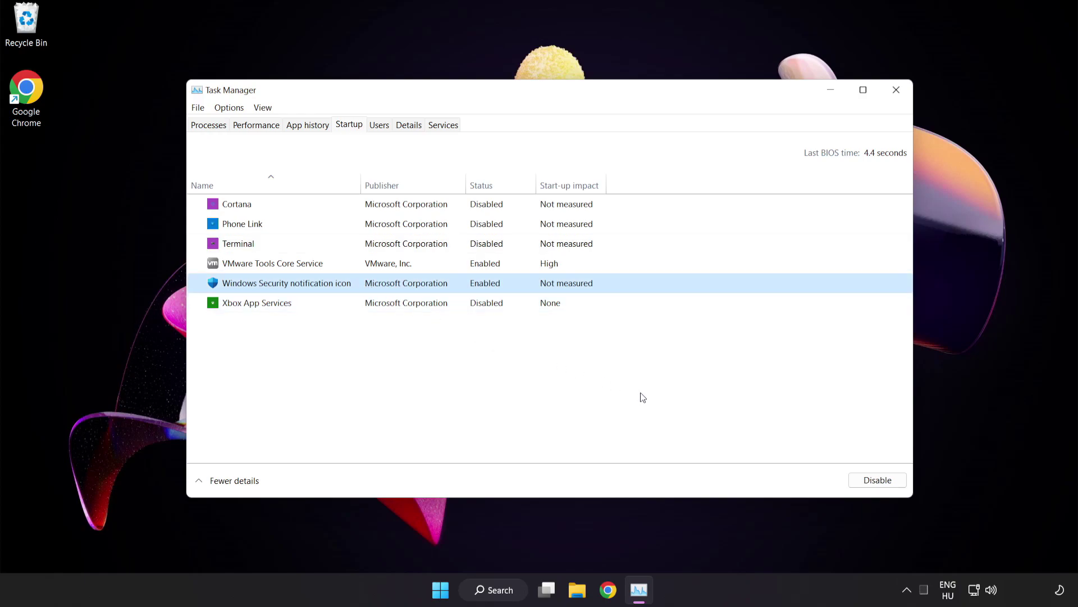
left_click(860, 482)
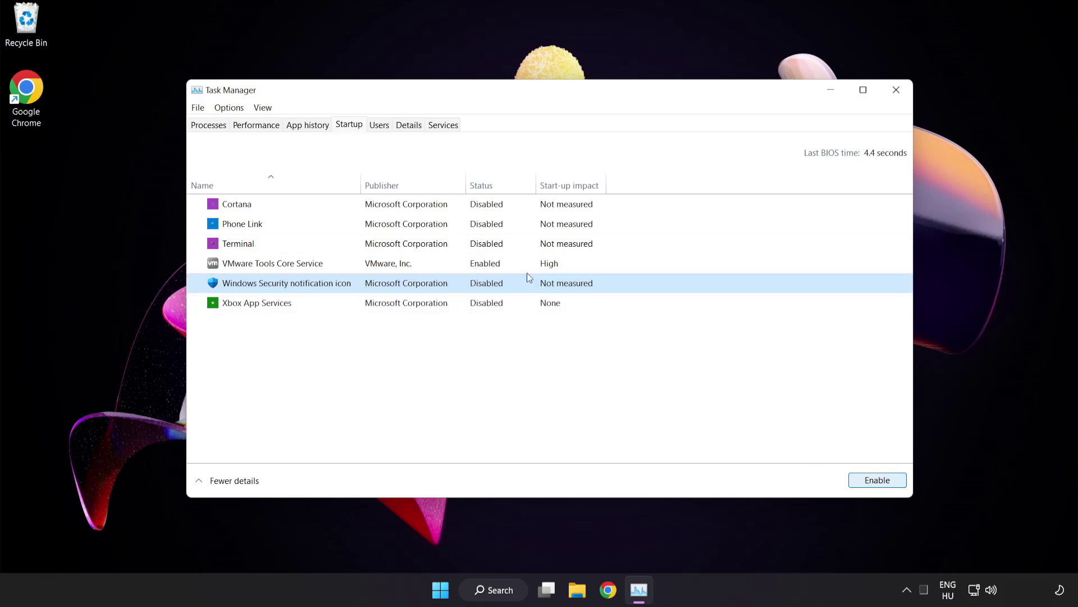
left_click(897, 91)
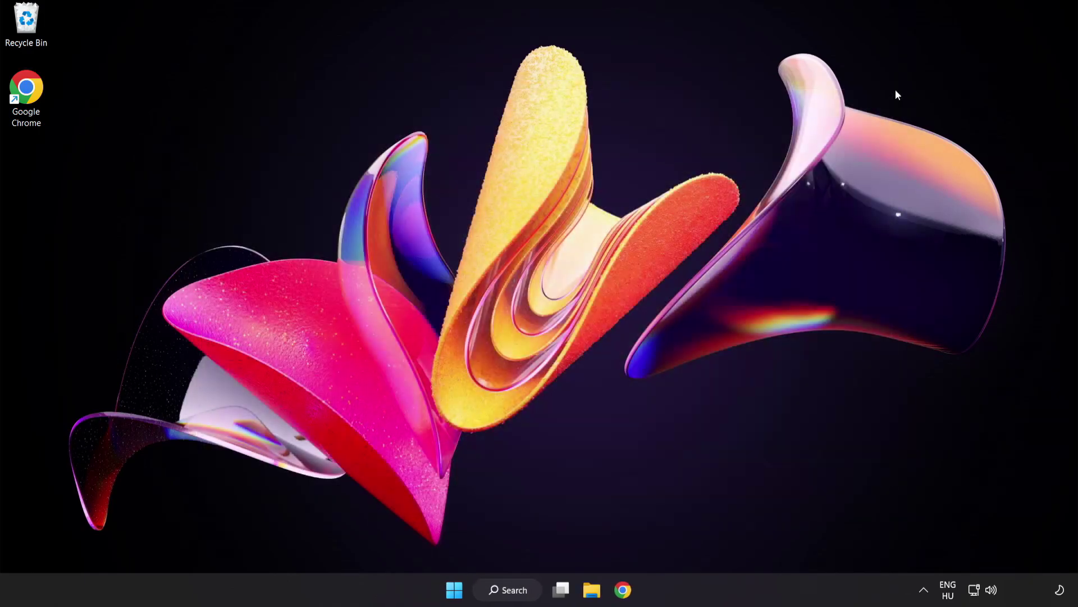
Search for cmd and launch Command Prompt as administrator
left_click(512, 594)
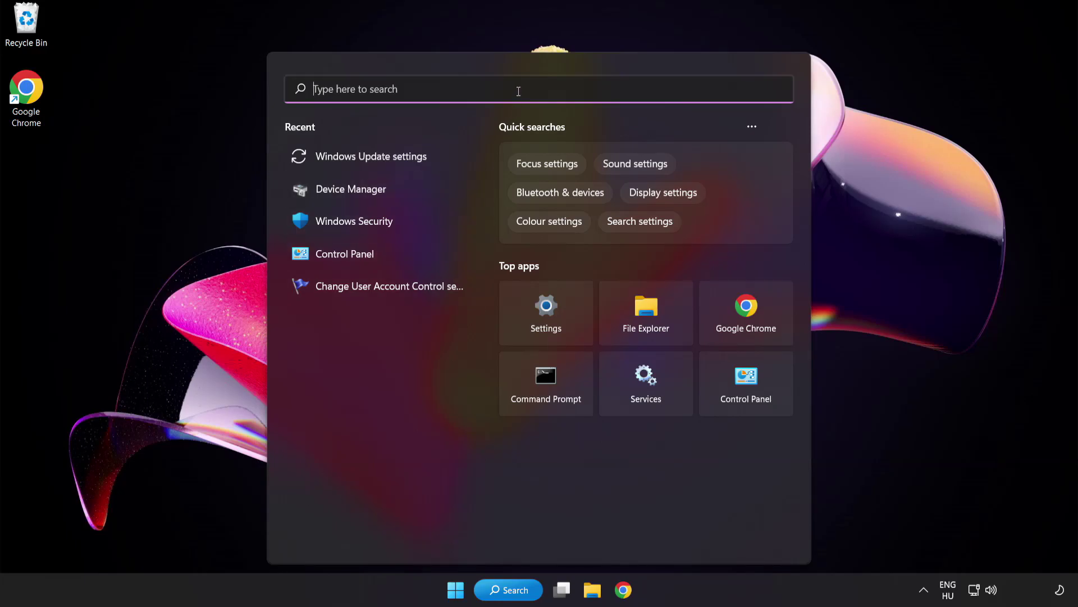
type("cmd")
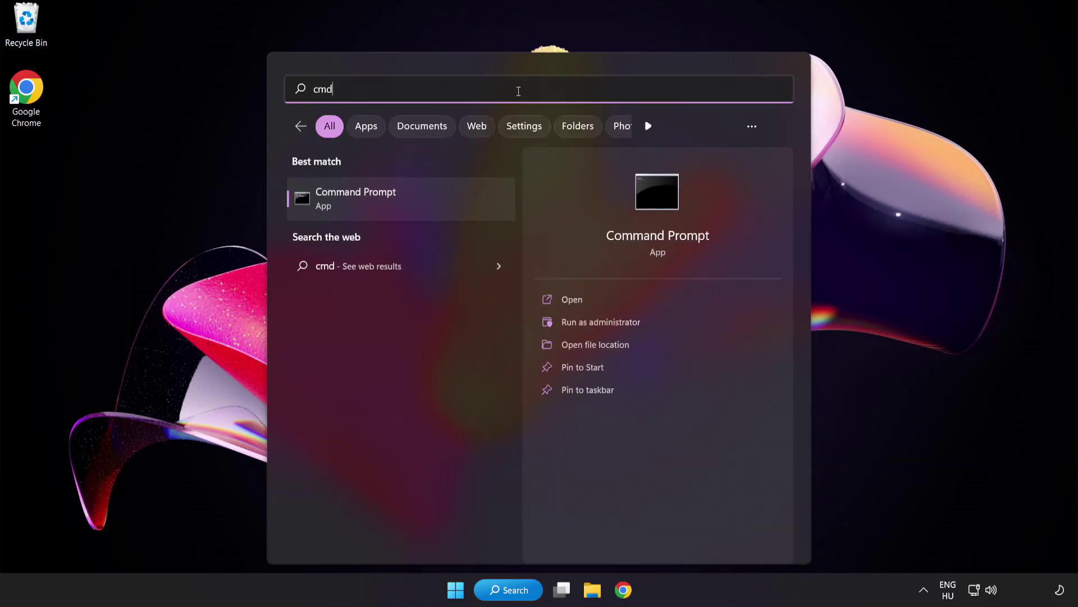
right_click(403, 204)
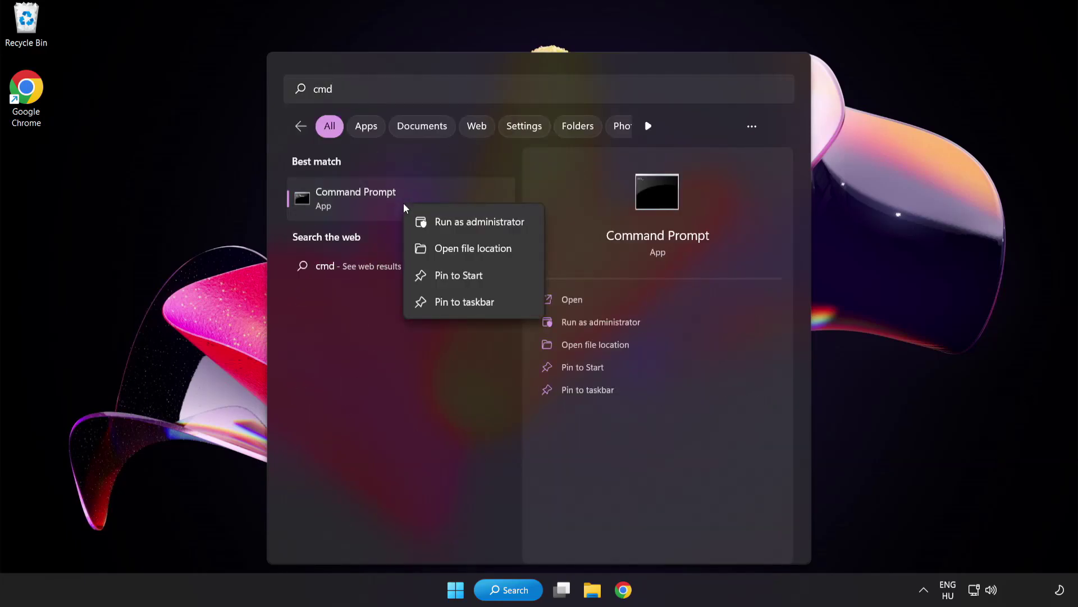
left_click(455, 225)
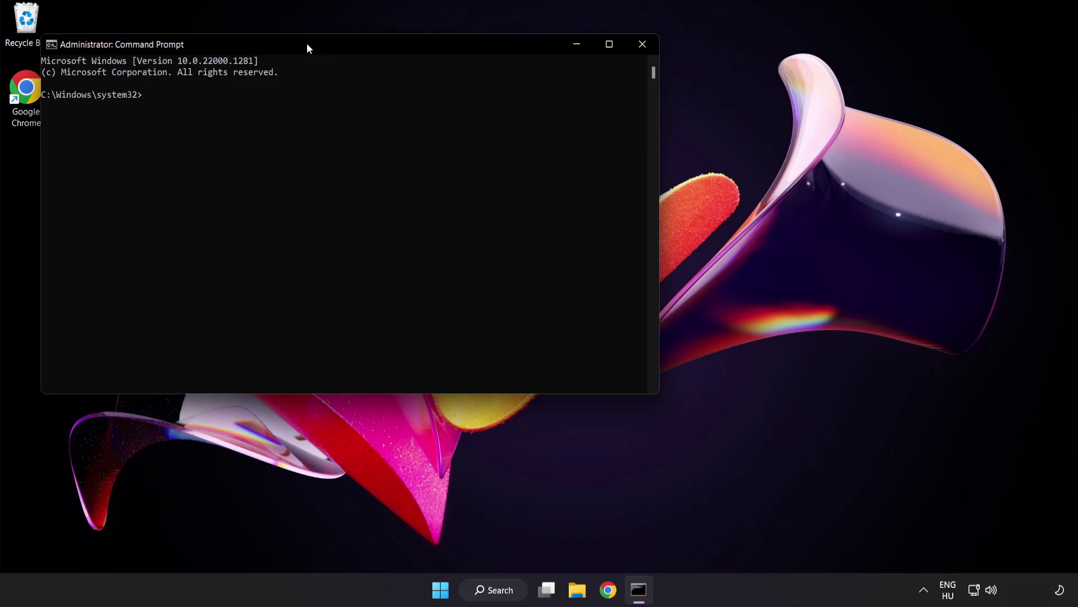
Run sfc /scannow, which finds no integrity violations, then close Command Prompt
left_click_drag(308, 45, 470, 108)
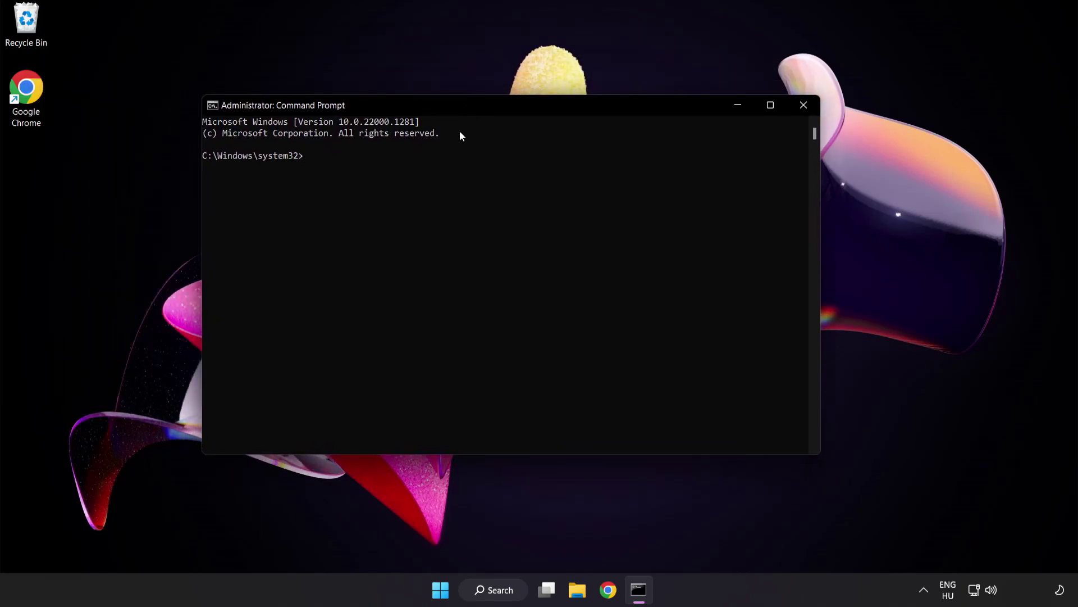
type("sfc")
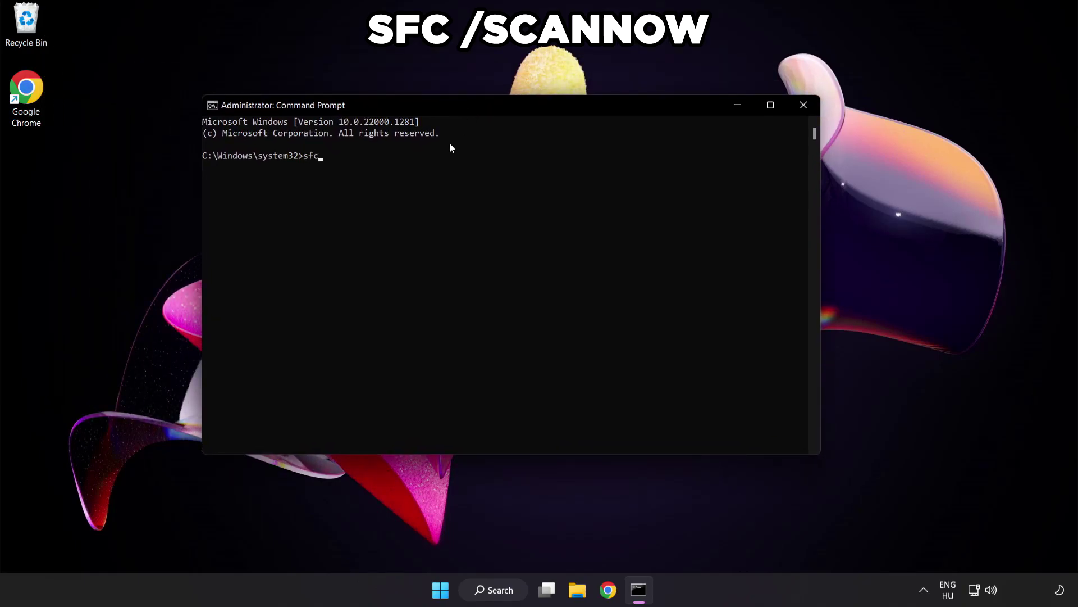
type(" /scannow")
key("Return")
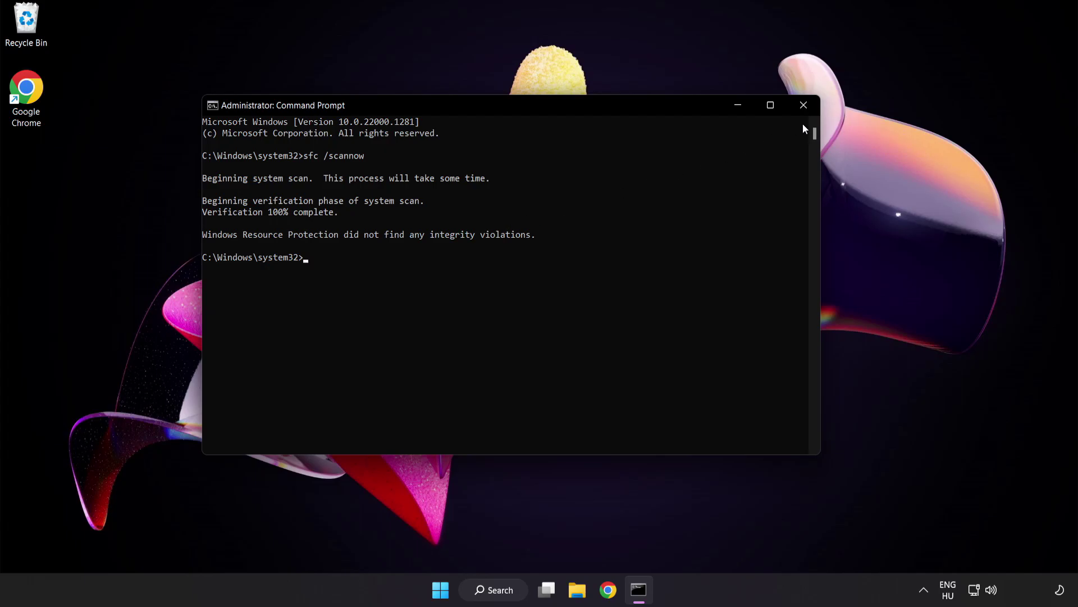
left_click(803, 107)
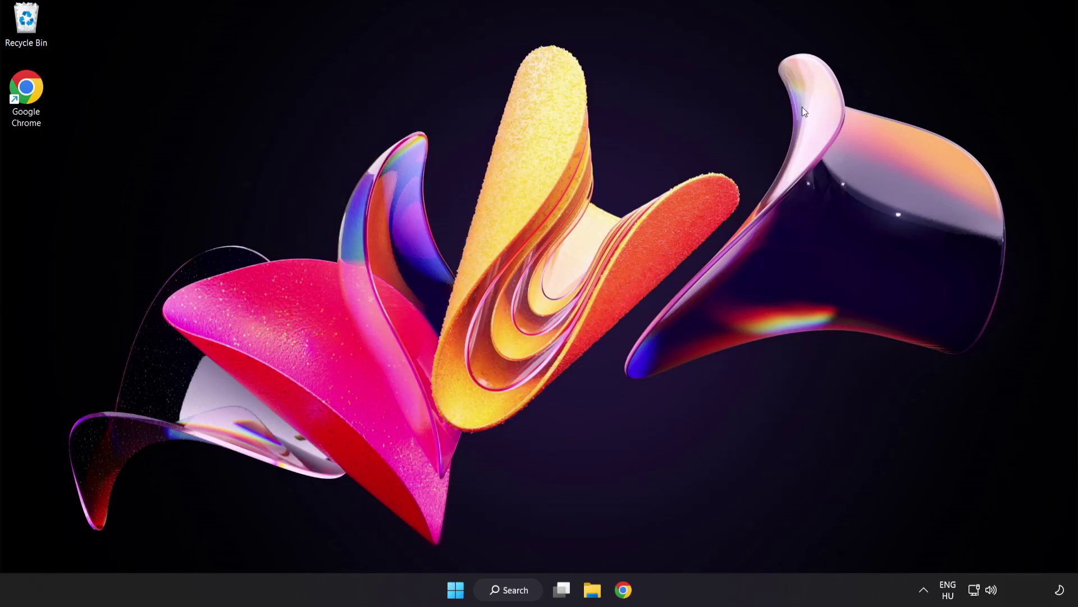
left_click(456, 589)
left_click(714, 540)
Search for 'security' and launch the Windows Security app
left_click(515, 590)
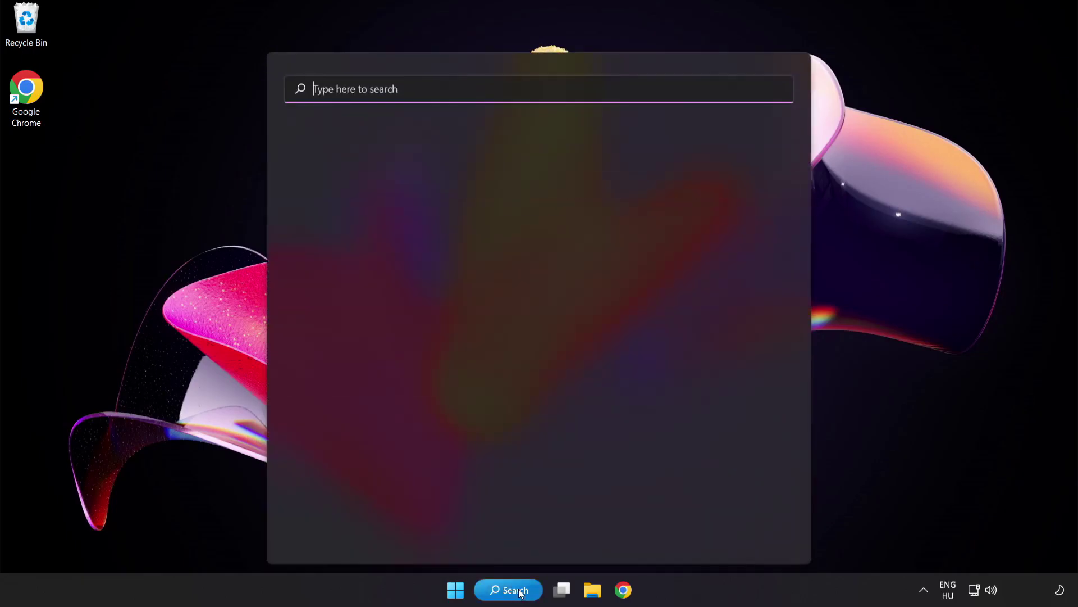
type("sec")
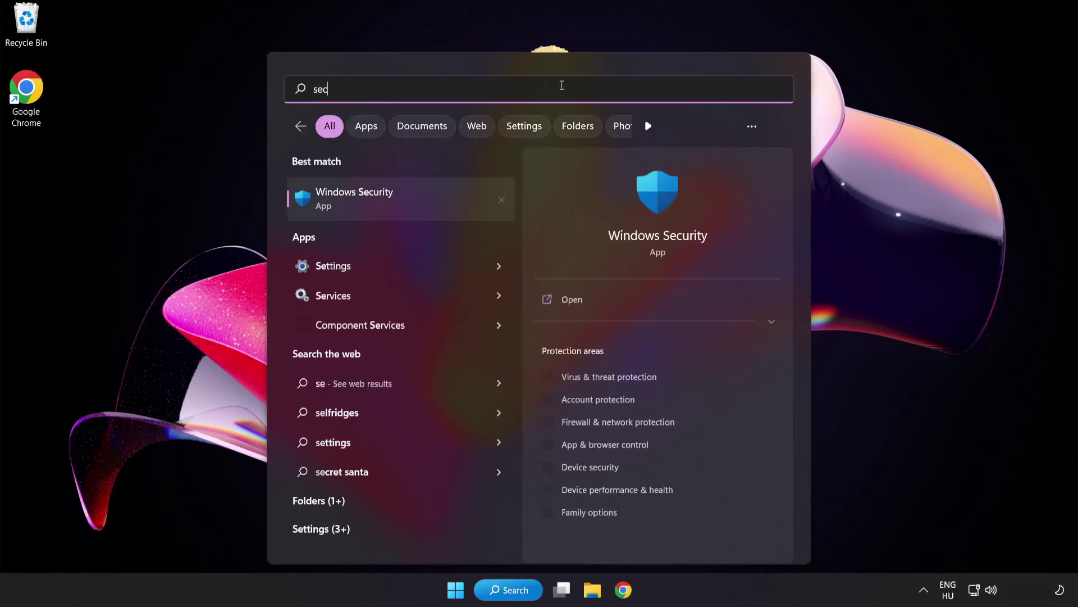
type("urity")
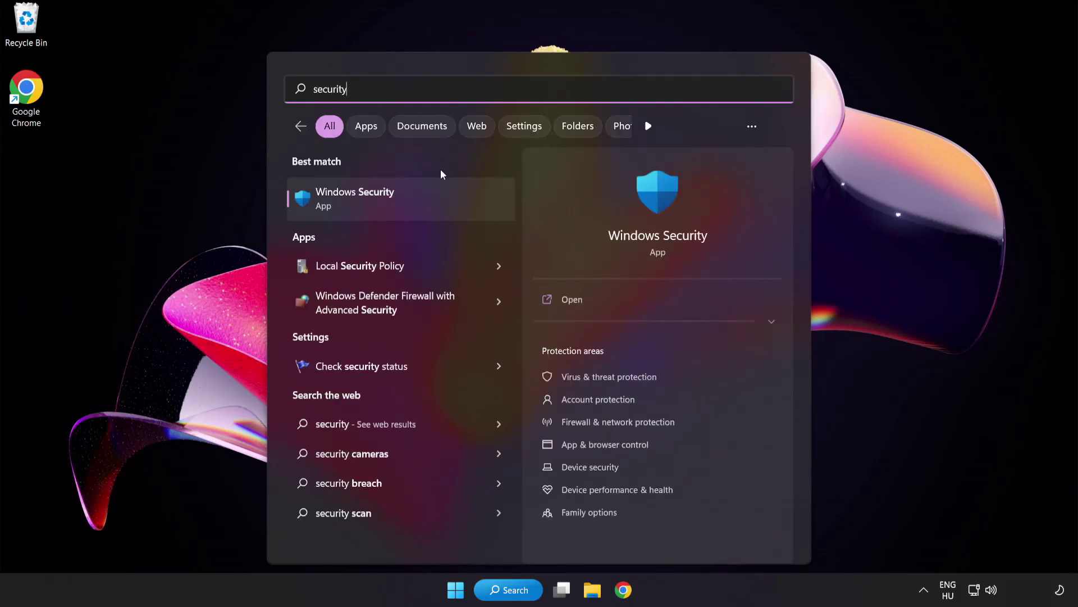
left_click(407, 200)
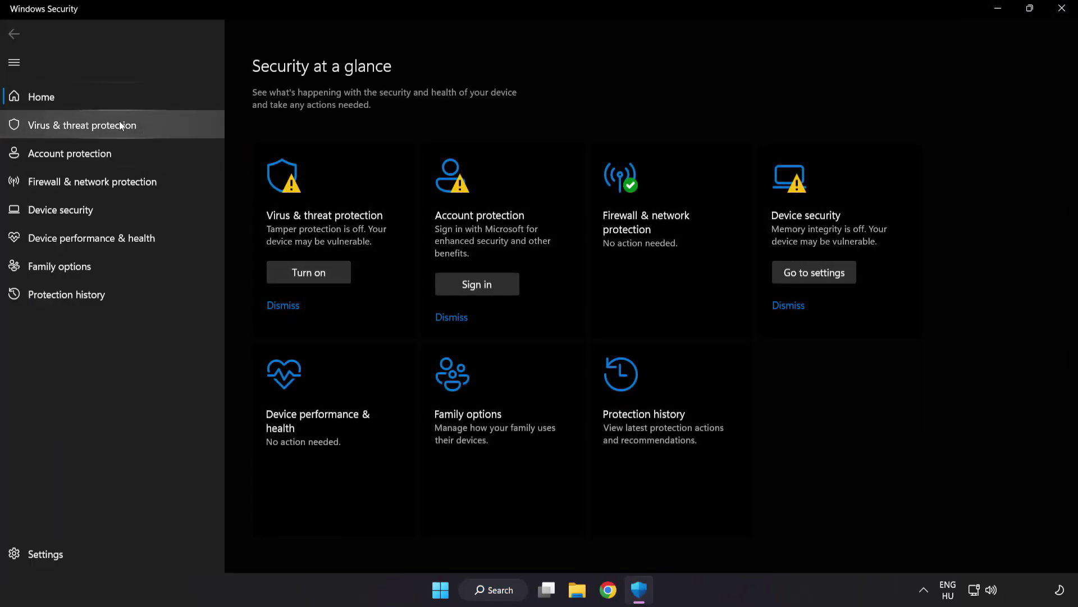
Go to Virus & threat protection's Manage settings page and scroll down toward Exclusions
left_click(163, 129)
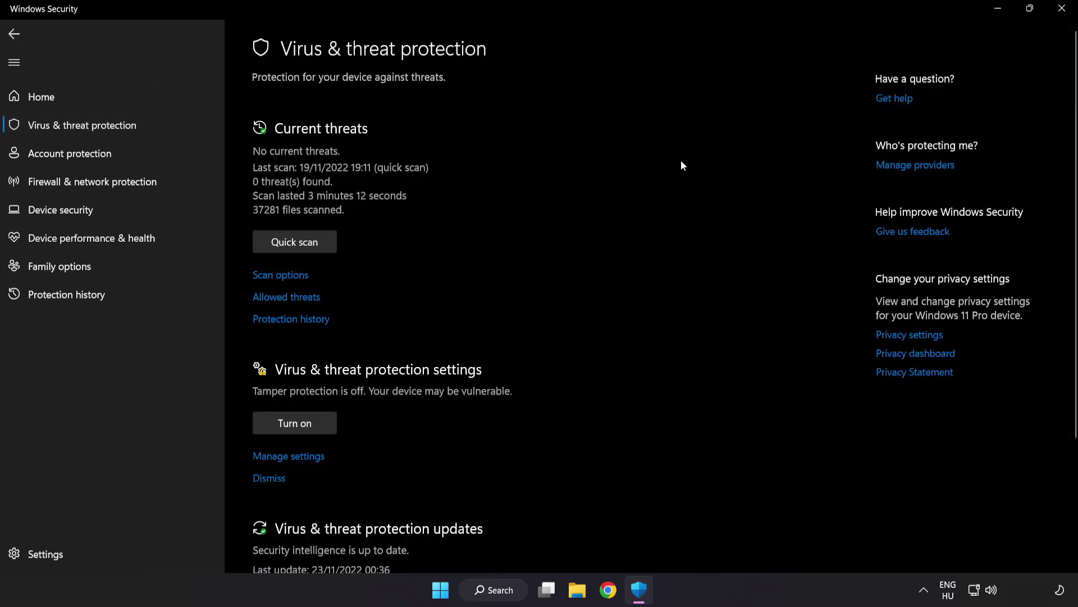
scroll(682, 165, "down", 3)
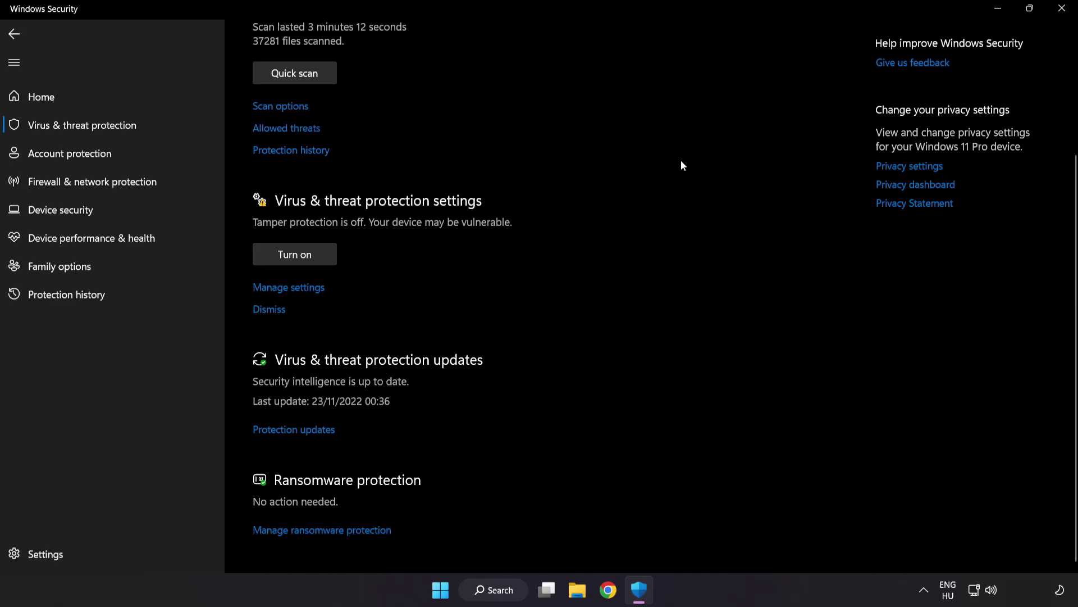
left_click(296, 288)
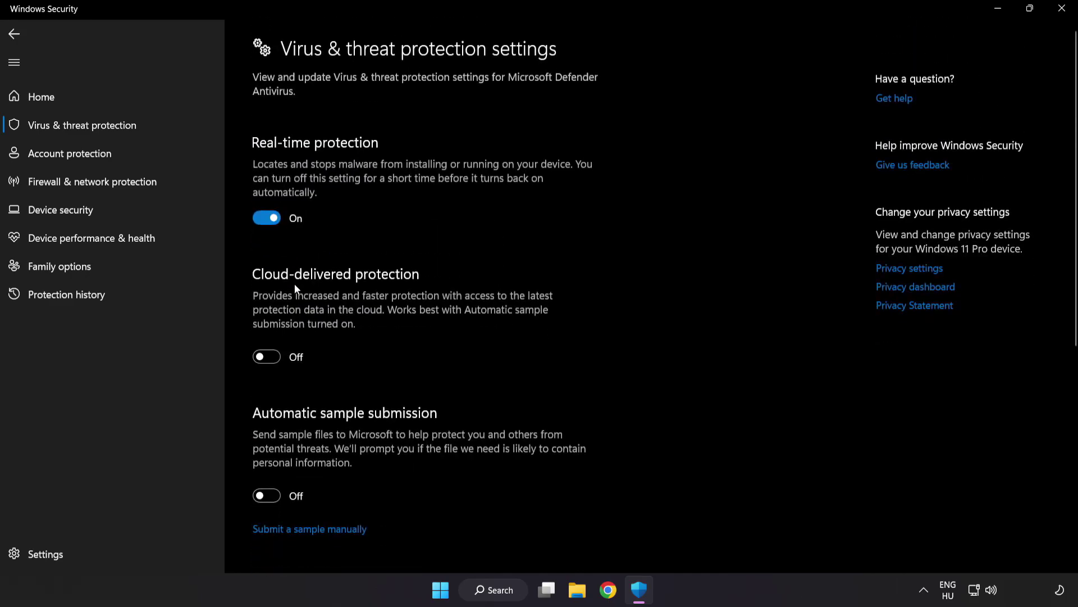
scroll(627, 298, "down", 7)
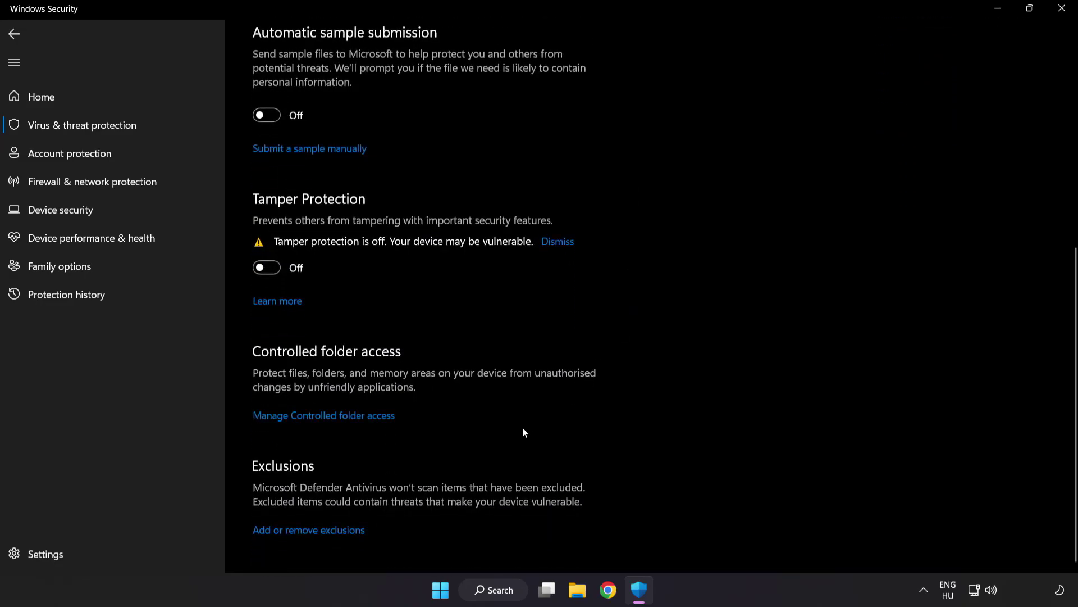
Show the Exclusions list and the Add an exclusion type choices
left_click(314, 531)
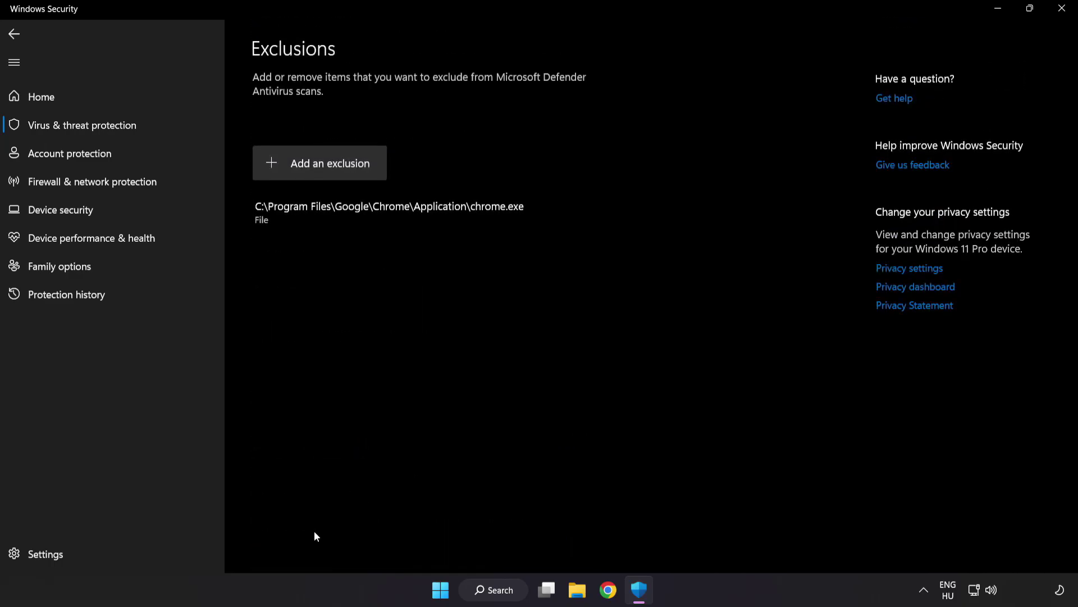
left_click(323, 175)
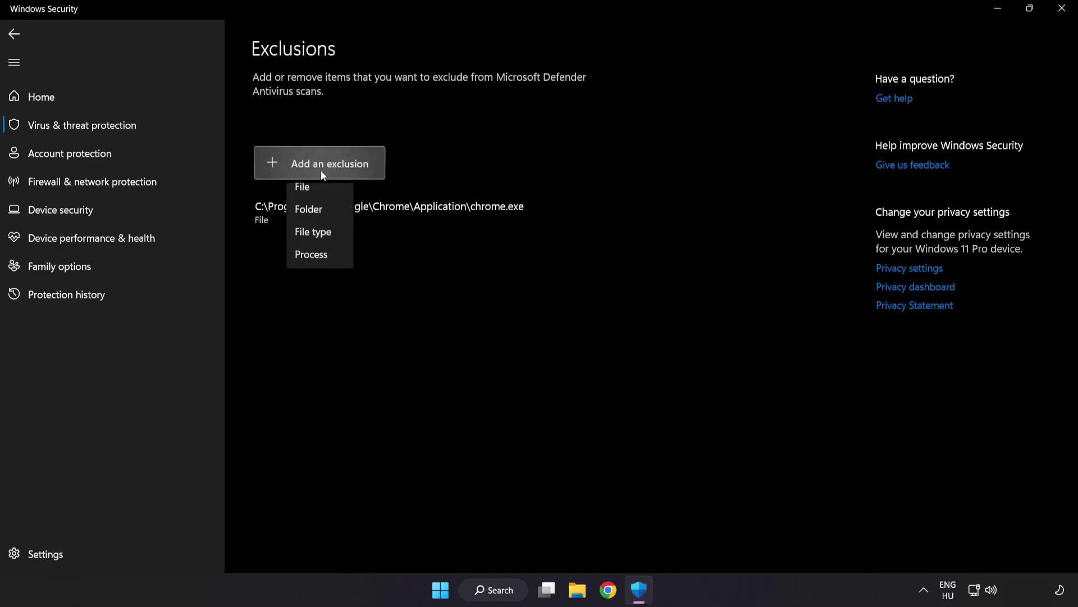
Add the NOT WORKING APP shortcut in C:\Program Files (x86)\NOT WORKING APP as a file exclusion
left_click(314, 199)
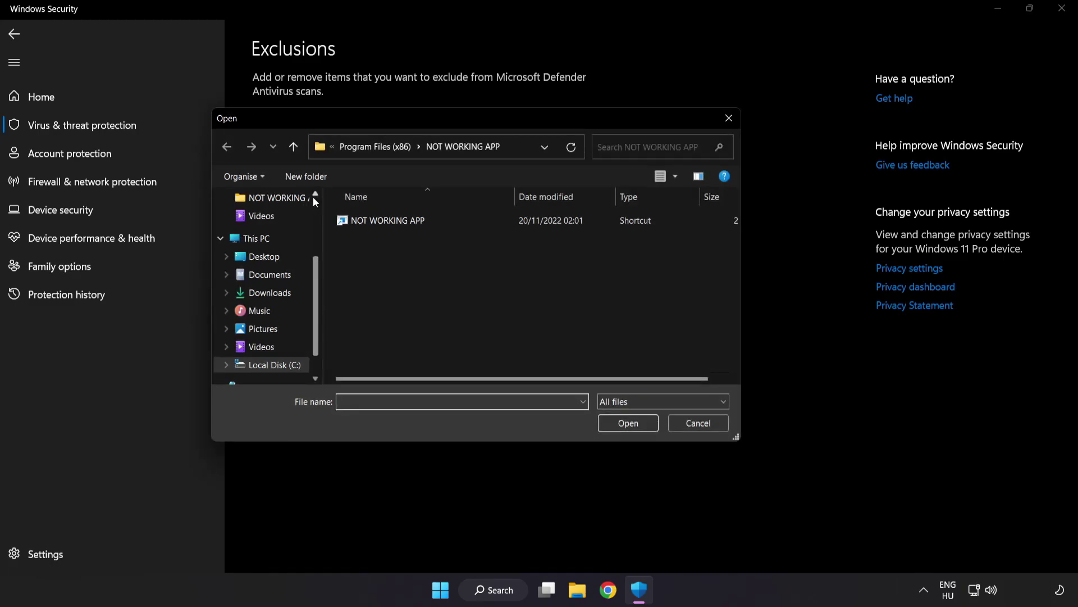
left_click(346, 148)
left_click(352, 147)
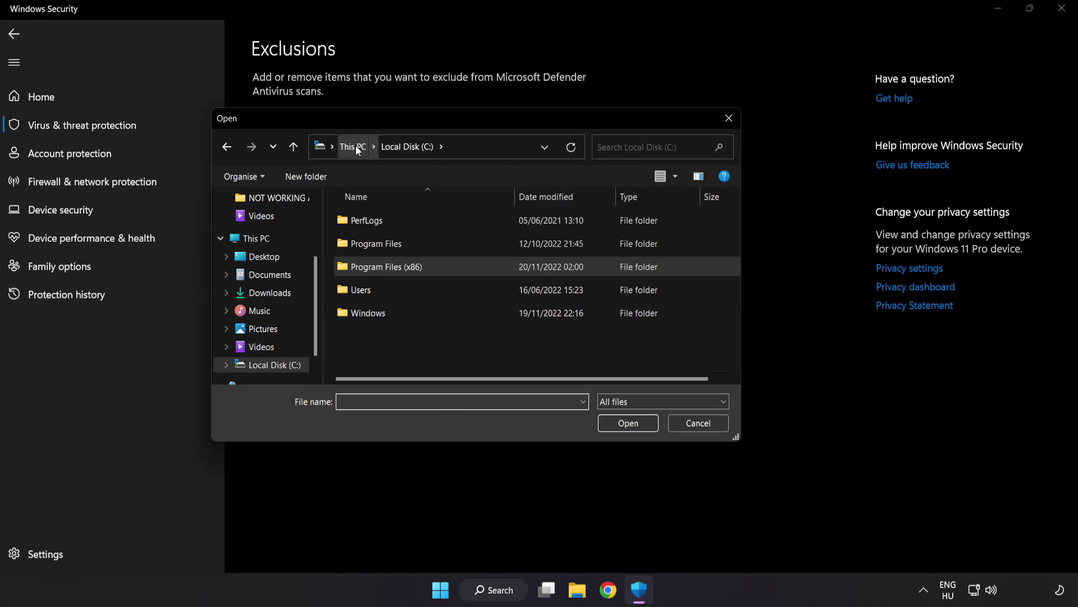
left_click(356, 147)
double_click(402, 368)
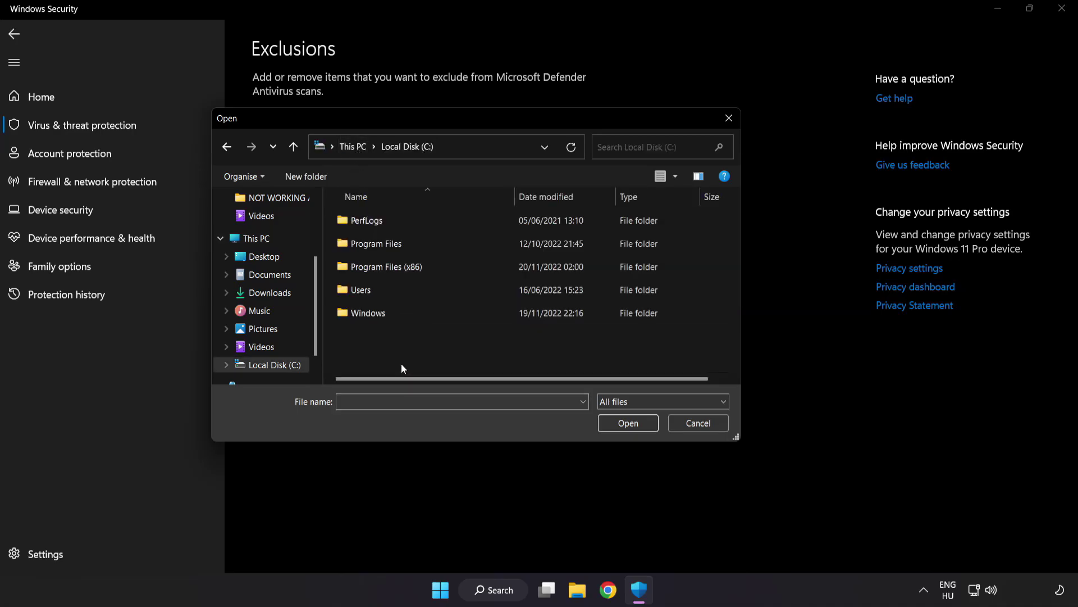
double_click(413, 260)
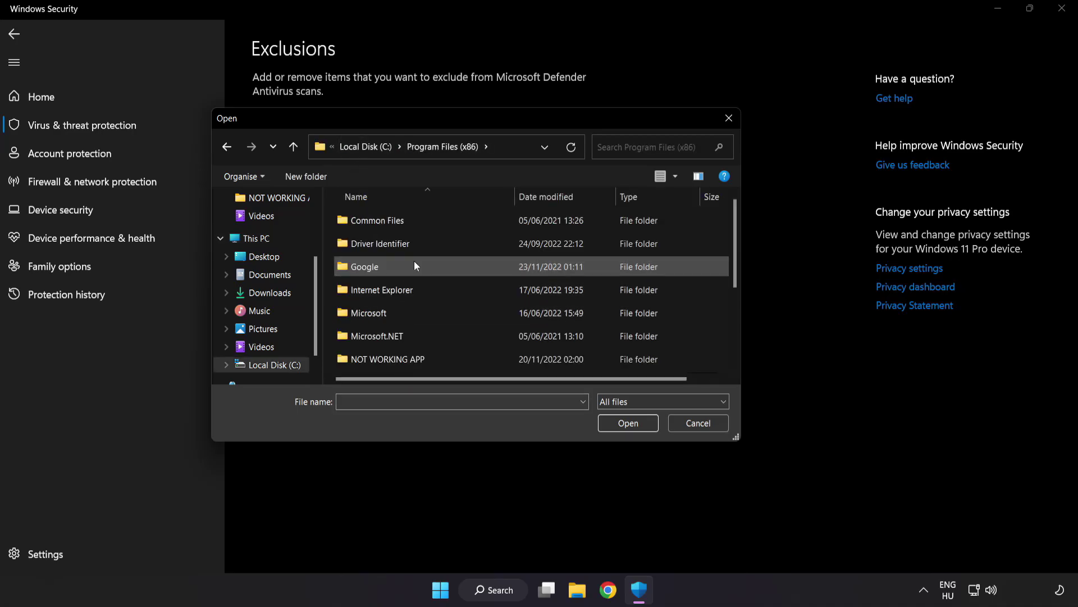
scroll(400, 354, "down", 1)
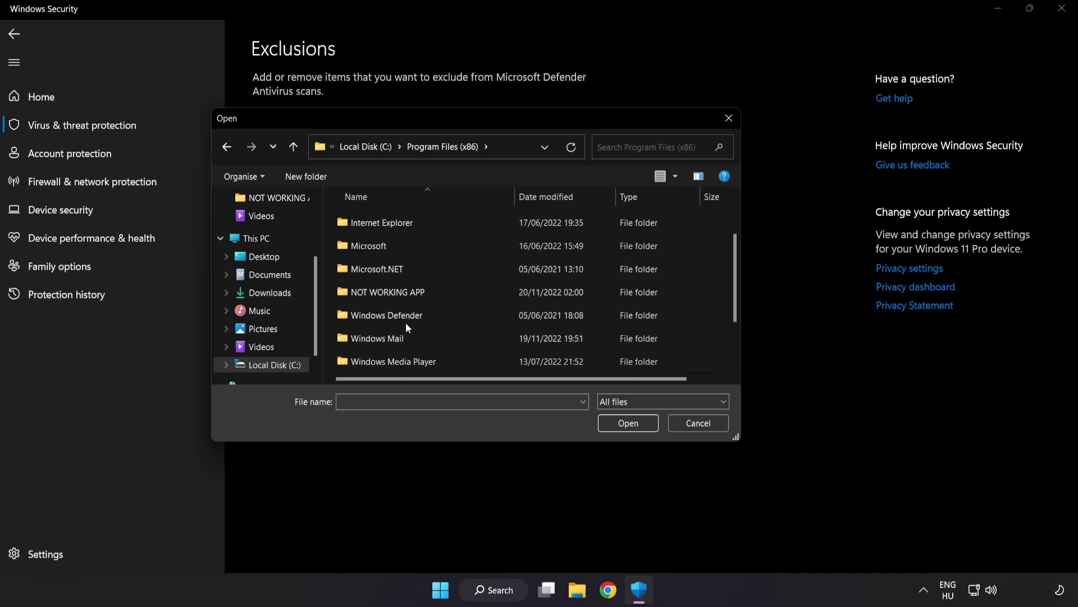
double_click(428, 292)
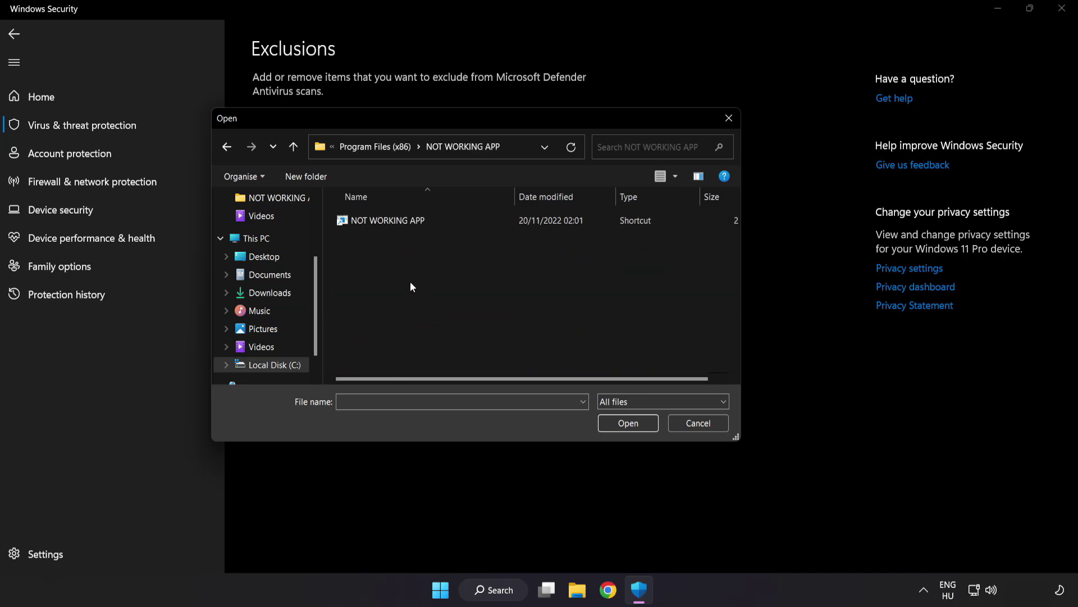
left_click(393, 223)
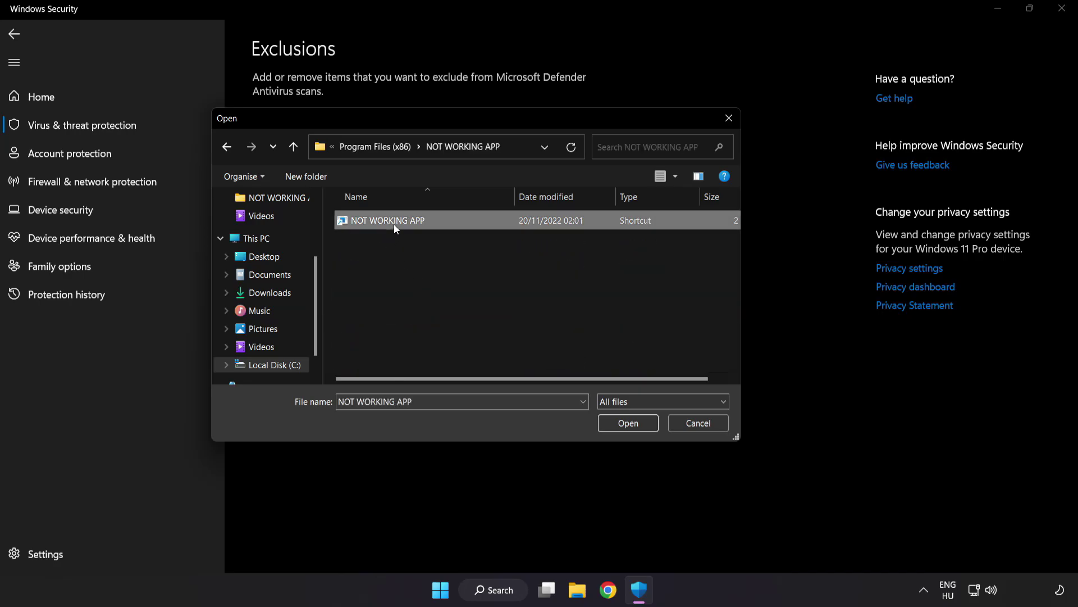
left_click(629, 426)
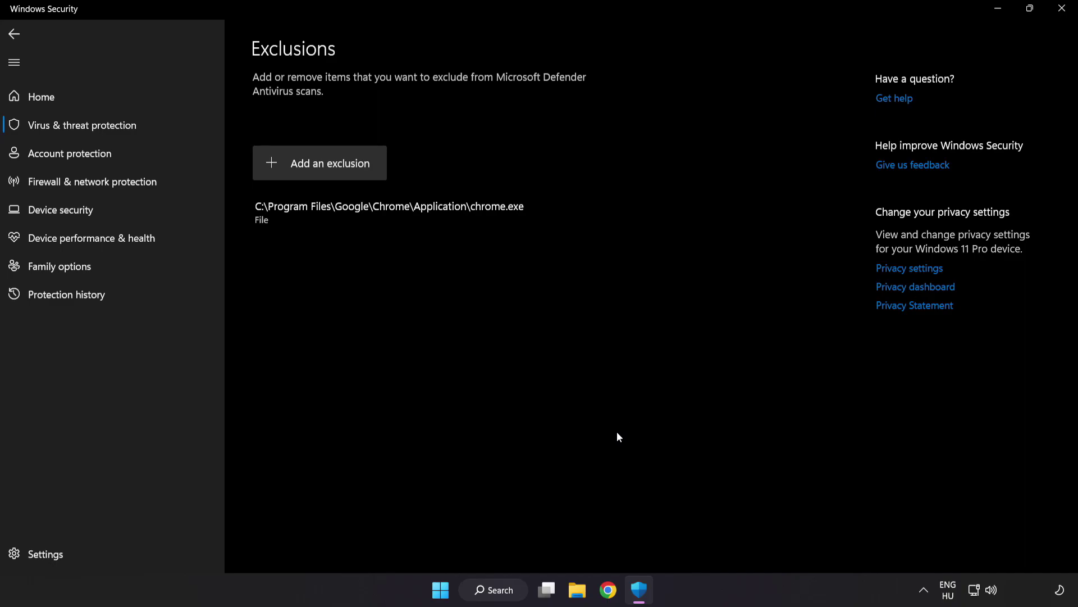
Close Windows Security to return to the empty desktop
left_click(1059, 17)
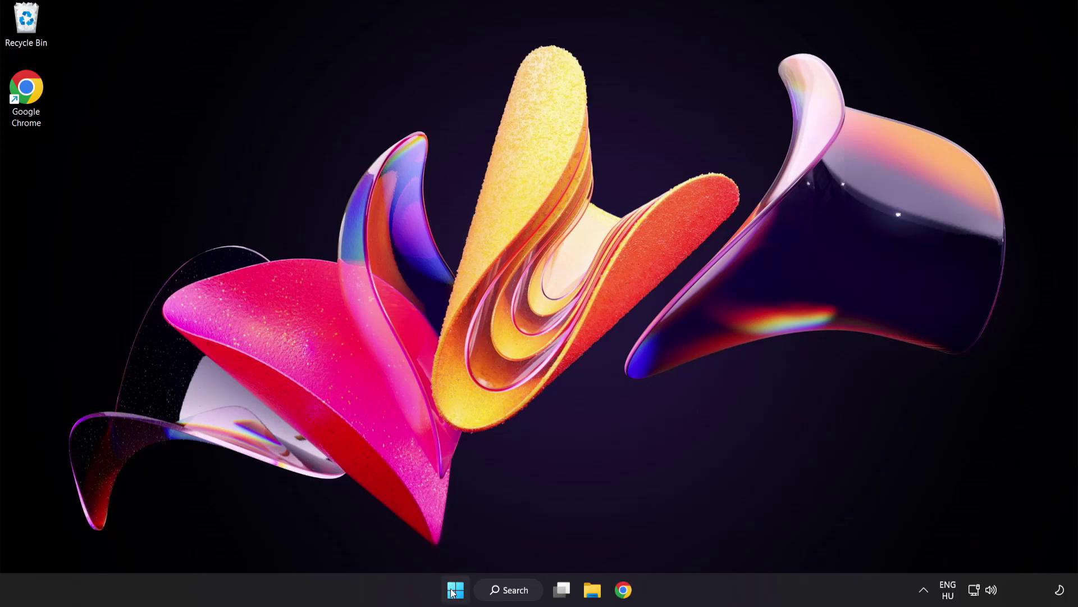
Show the Start menu's Sleep, Shut down and Restart power choices
left_click(453, 593)
left_click(714, 541)
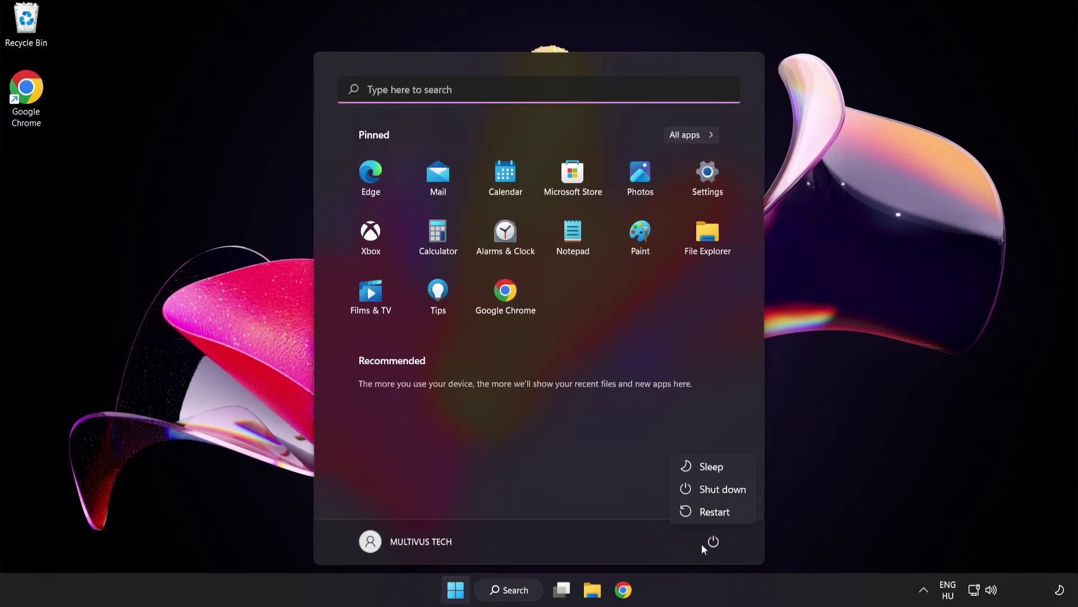